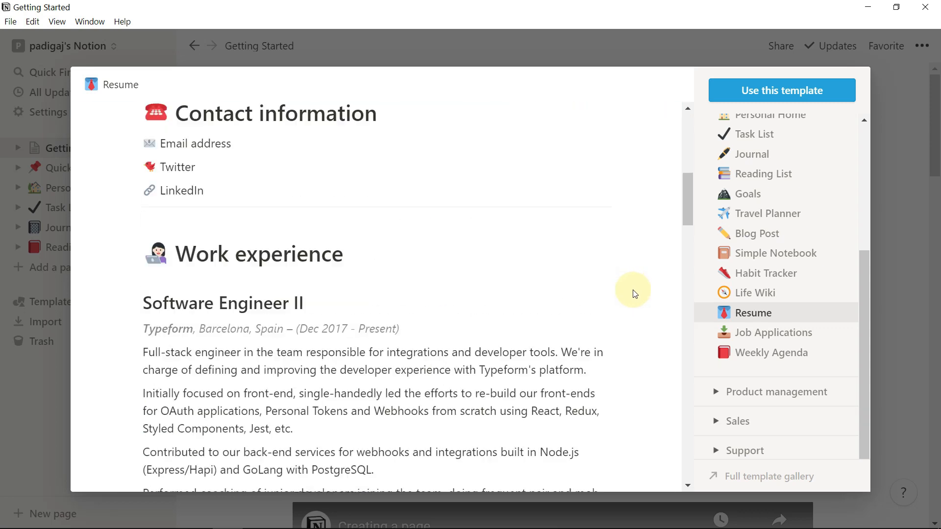
Step: Preview the Job Applications and Weekly Agenda templates and examine their layouts
{"action": "left_click", "coordinate": [757, 332]}
{"action": "scroll", "coordinate": [636, 333], "scroll_direction": "down", "scroll_amount": 5}
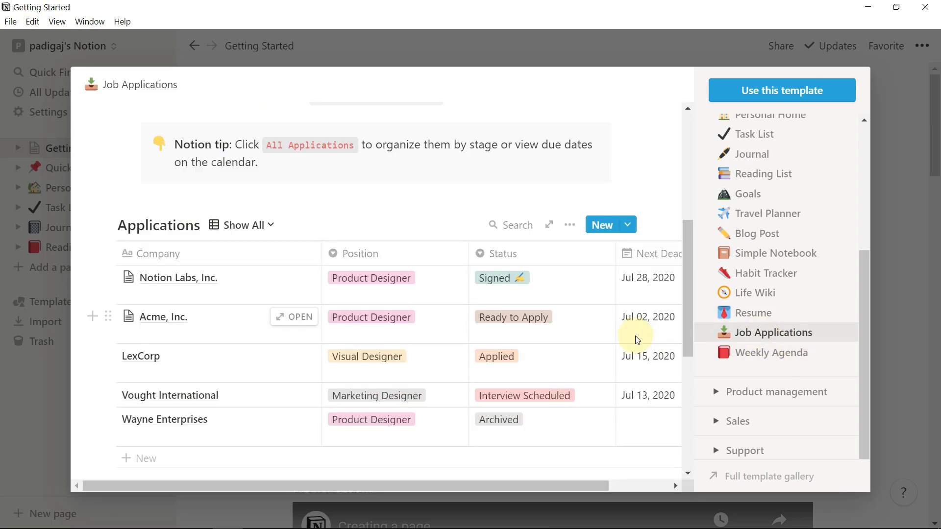
{"action": "scroll", "coordinate": [634, 336], "scroll_direction": "down", "scroll_amount": 5}
{"action": "scroll", "coordinate": [617, 337], "scroll_direction": "up", "scroll_amount": 5}
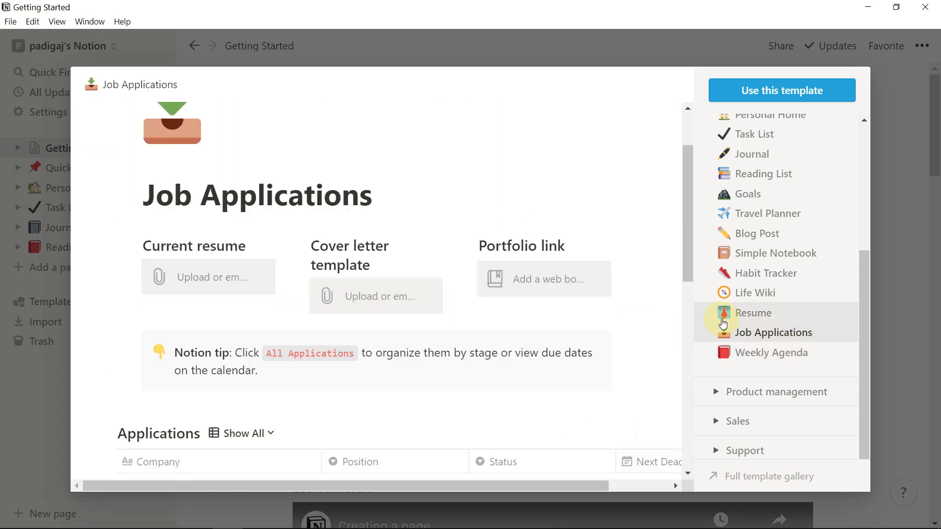
{"action": "left_click", "coordinate": [733, 351]}
{"action": "scroll", "coordinate": [587, 308], "scroll_direction": "down", "scroll_amount": 3}
{"action": "scroll", "coordinate": [250, 235], "scroll_direction": "up", "scroll_amount": 5}
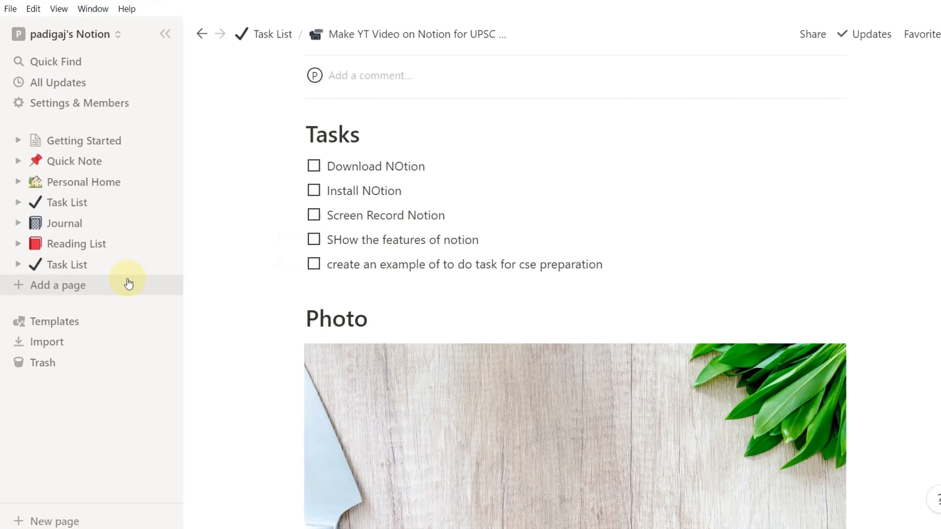
Step: Add a new page titled "To Do Tasks for 20th July" and make it an empty page with an icon
{"action": "left_click", "coordinate": [128, 283]}
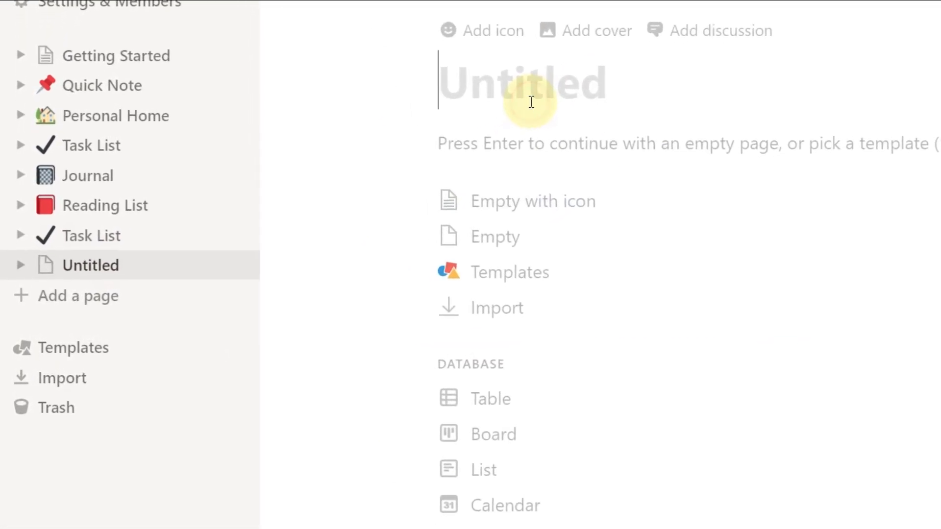
{"action": "type", "text": "To "}
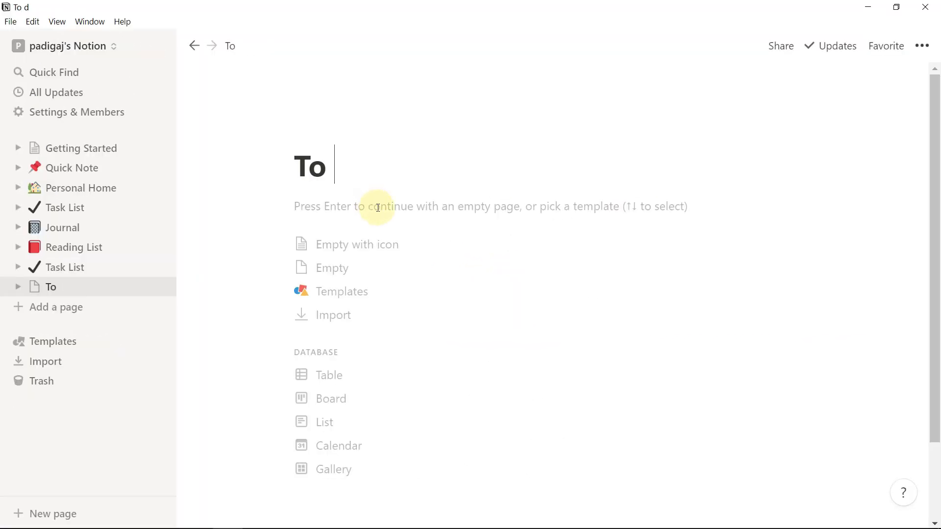
{"action": "type", "text": "do Tasks for"}
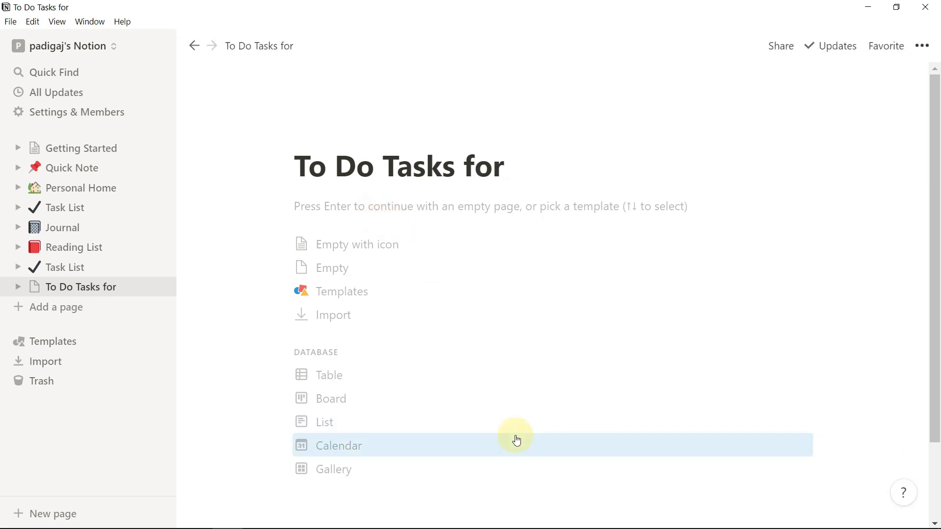
{"action": "type", "text": " 20th July"}
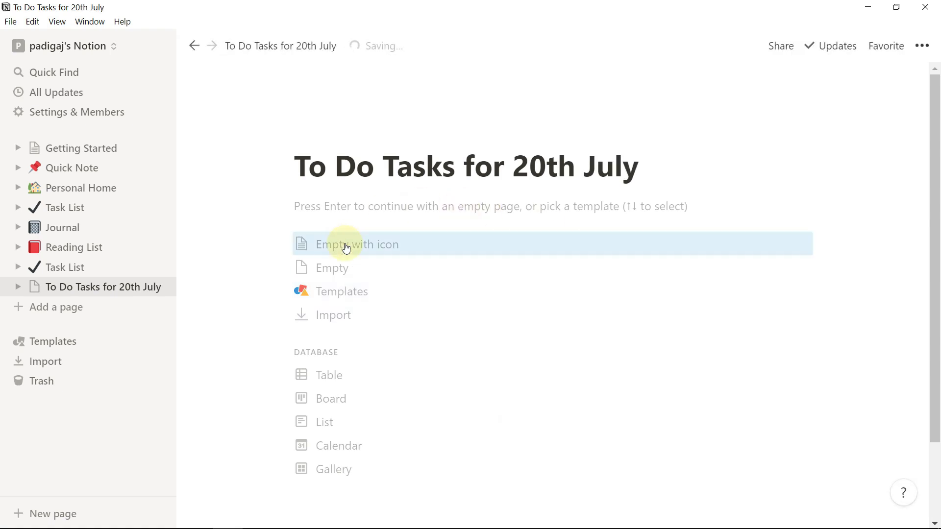
{"action": "left_click", "coordinate": [337, 245]}
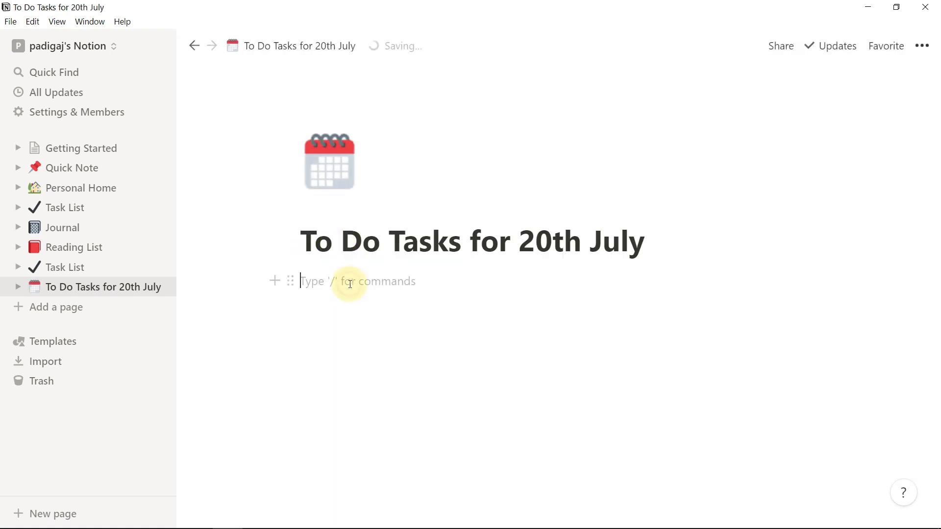
Step: Change the page icon to the worker emoji with a blue helmet and torch, searching the emojis for "work"
{"action": "left_click", "coordinate": [330, 161]}
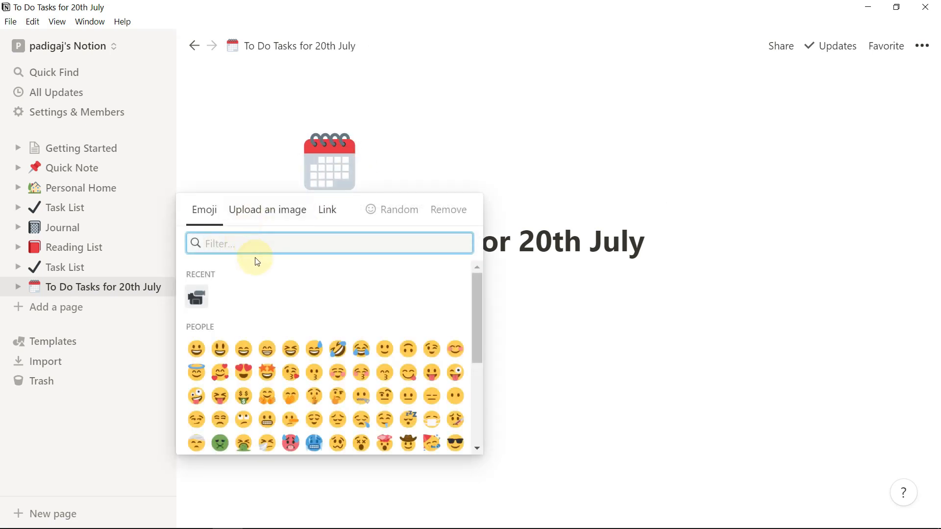
{"action": "type", "text": "tasks"}
{"action": "key", "text": "BackSpace"}
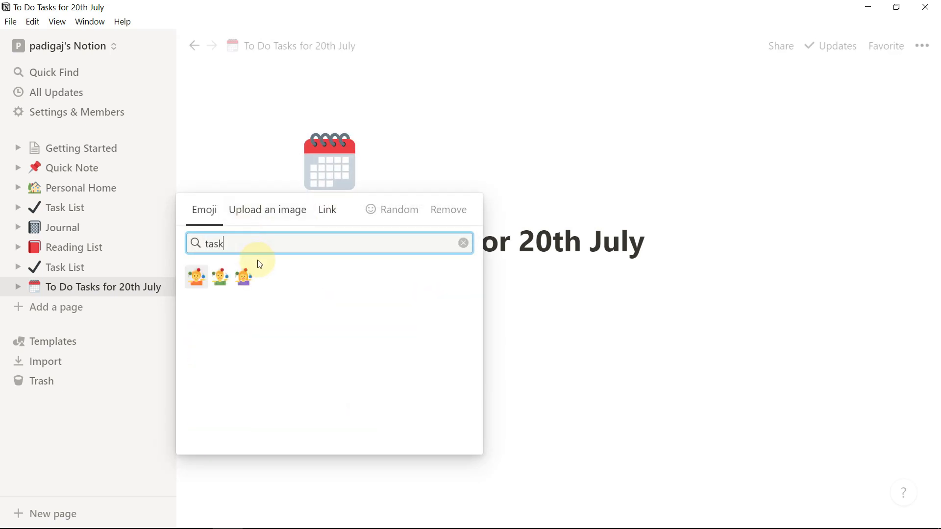
{"action": "key", "text": "BackSpace"}
{"action": "key", "text": "BackSpace"}
{"action": "key", "text": "BackSpace"}
{"action": "key", "text": "BackSpace"}
{"action": "type", "text": "work"}
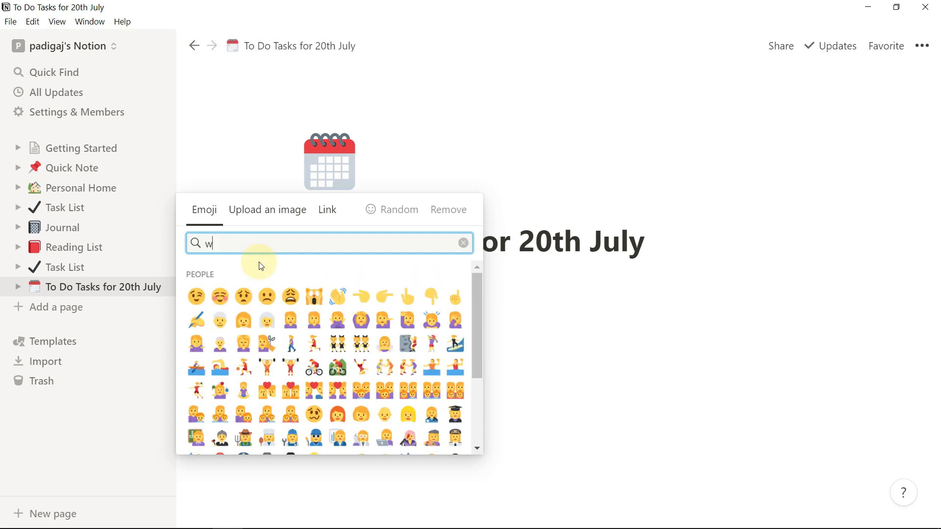
{"action": "left_click", "coordinate": [272, 283]}
{"action": "left_click", "coordinate": [229, 309]}
{"action": "left_click", "coordinate": [355, 302]}
{"action": "left_click", "coordinate": [277, 281]}
{"action": "scroll", "coordinate": [382, 366], "scroll_direction": "down", "scroll_amount": 3}
{"action": "left_click", "coordinate": [381, 366]}
Step: Write bulleted tasks: Read Newspapers for 30 minutes, Read Sociology Optional Subject for 90 minutes, Have Lunch, 1 hour Break
{"action": "type", "text": "Read Newspapers for 30 minute"}
{"action": "key", "text": "ctrl+BackSpace"}
{"action": "type", "text": "Sociology "}
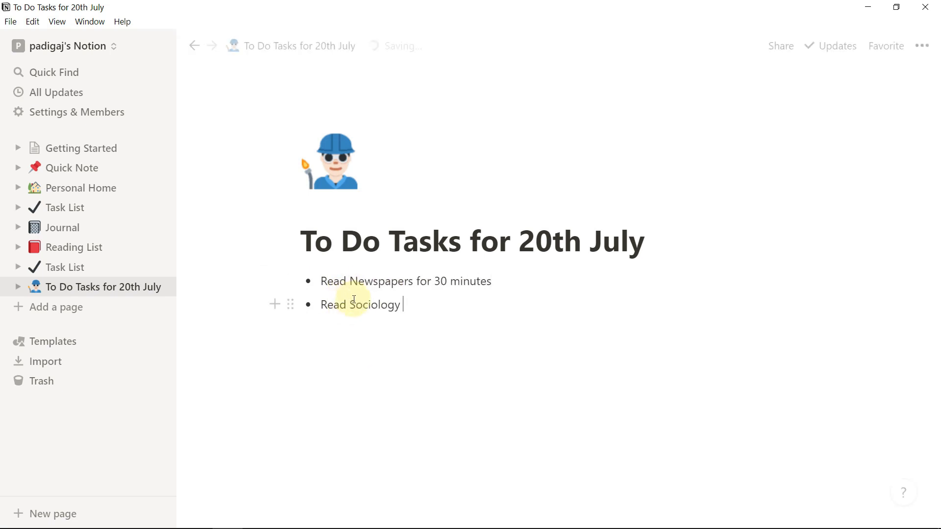
{"action": "type", "text": "Optional Subject for ave Lunch"}
{"action": "key", "text": "Return"}
{"action": "type", "text": "1 hour Break"}
{"action": "key", "text": "Return"}
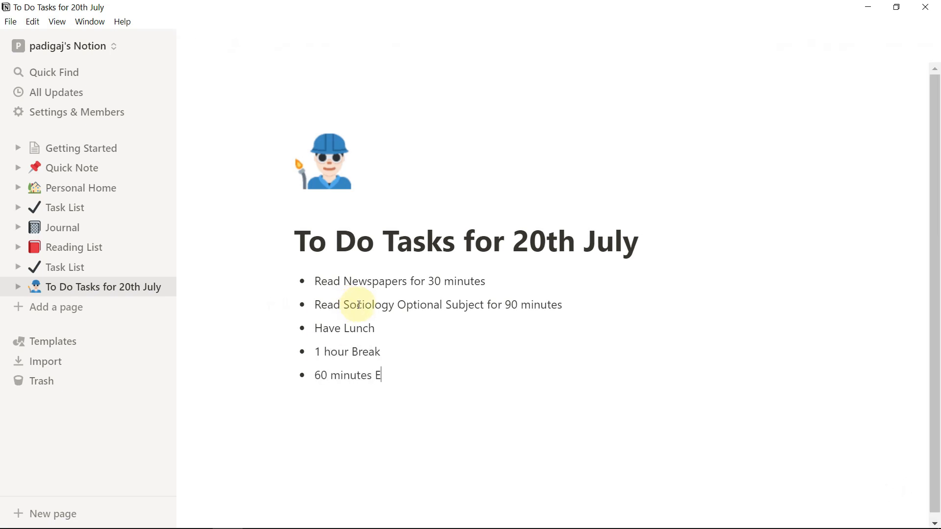
Step: Add bulleted tasks: 60 minutes Economics, 60 minutes Indian Polity, 90 minutes play Football, 30 minutes Evening Snacks, 60 minutes Art & Culture, 30 minutes of Quizzes
{"action": "type", "text": "minutes"}
{"action": "type", "text": "90 minu"}
{"action": "type", "text": "tes Evening"}
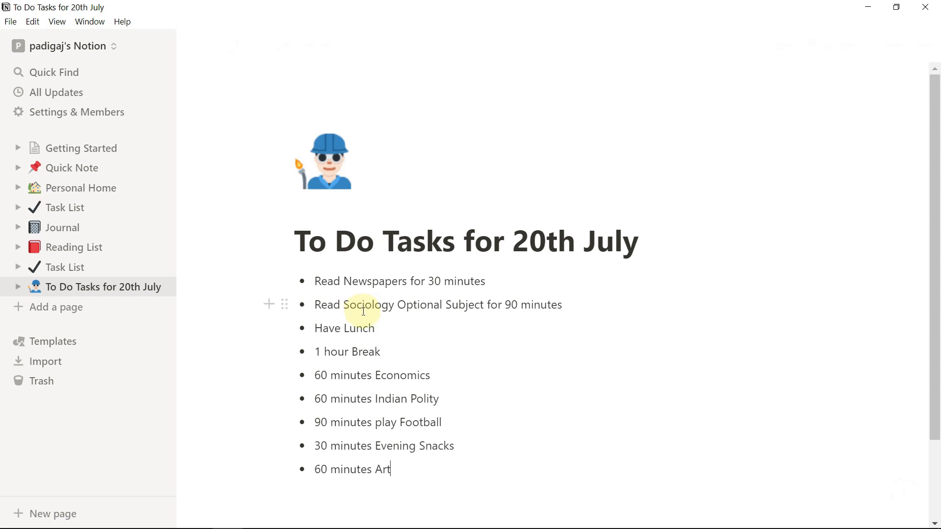
{"action": "type", "text": "of"}
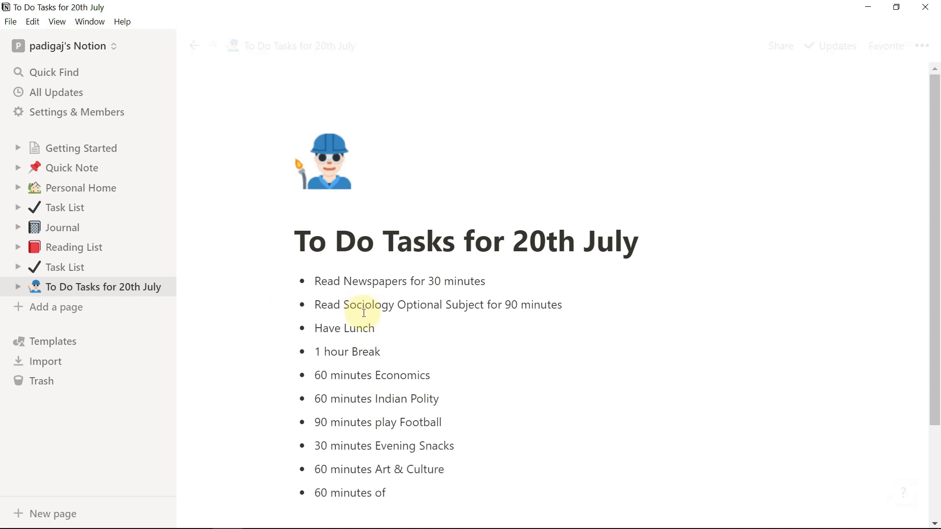
{"action": "type", "text": "f Quizzes"}
{"action": "key", "text": "Return"}
Step: Finish the bulleted list with 30 minutes Youtube video Topic Search, 45 minutes Video Editing and Sleepzzzzz
{"action": "type", "text": "30 minutes Youtube video Topic S"}
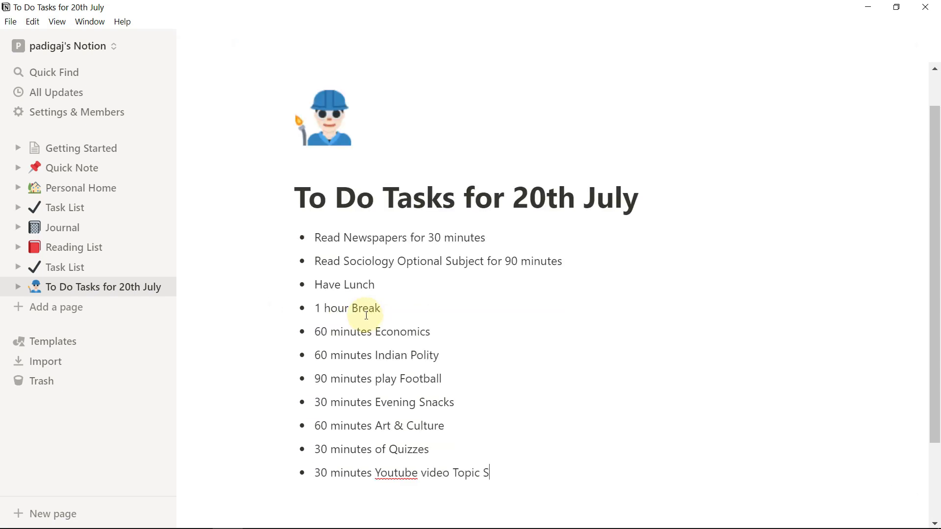
{"action": "type", "text": "earch"}
{"action": "key", "text": "Return"}
{"action": "type", "text": "45 minutes Video Editing"}
{"action": "key", "text": "Return"}
{"action": "type", "text": "Sleepzzzzz"}
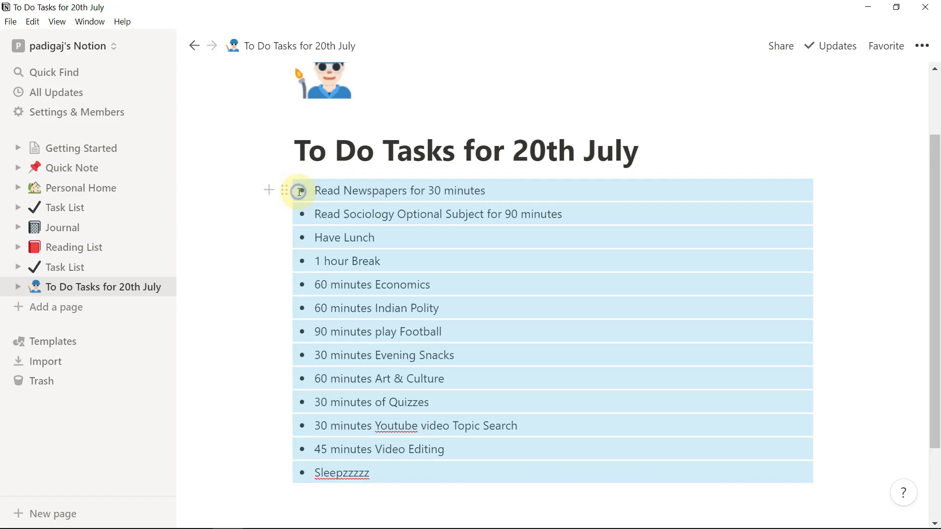
Step: Turn all the bulleted tasks, from Read Newspapers to Sleepzzzzz, into a to-do list
{"action": "left_click", "coordinate": [300, 195]}
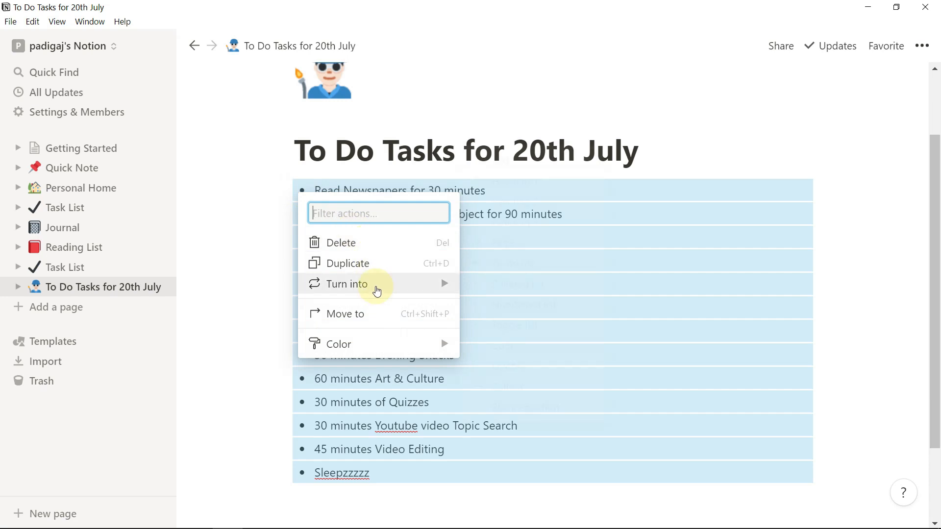
{"action": "mouse_move", "coordinate": [377, 292]}
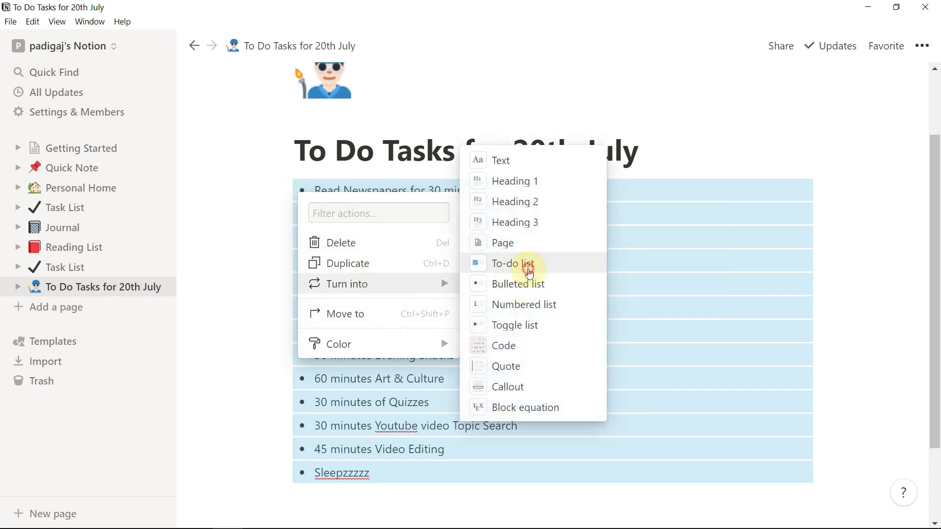
{"action": "left_click", "coordinate": [529, 268]}
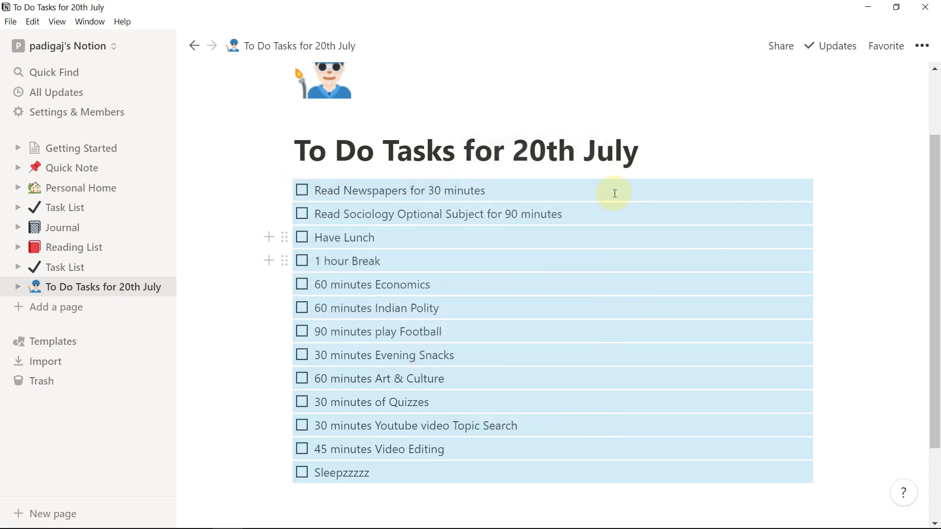
{"action": "left_click", "coordinate": [749, 161]}
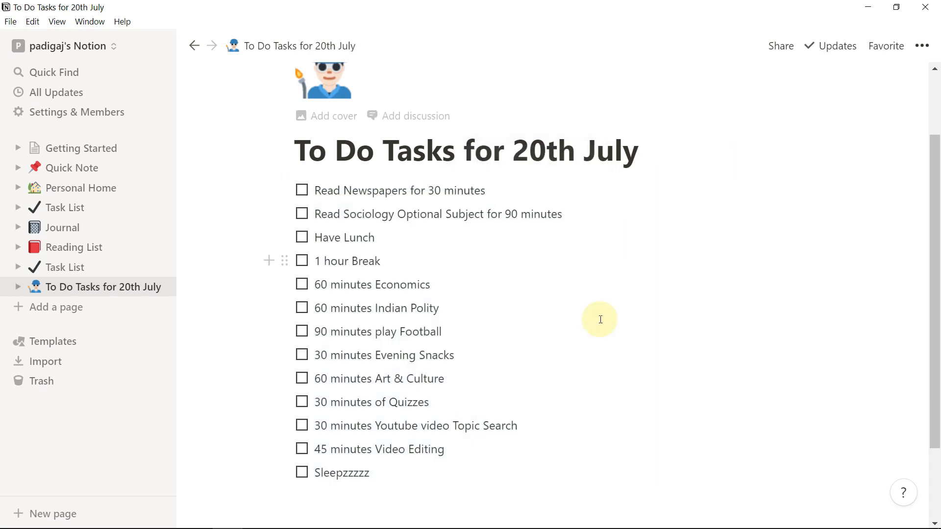
Step: Try ticking off the Sociology and Read Newspapers tasks as completed
{"action": "left_click", "coordinate": [302, 215]}
{"action": "left_click", "coordinate": [303, 216]}
{"action": "left_click", "coordinate": [300, 188]}
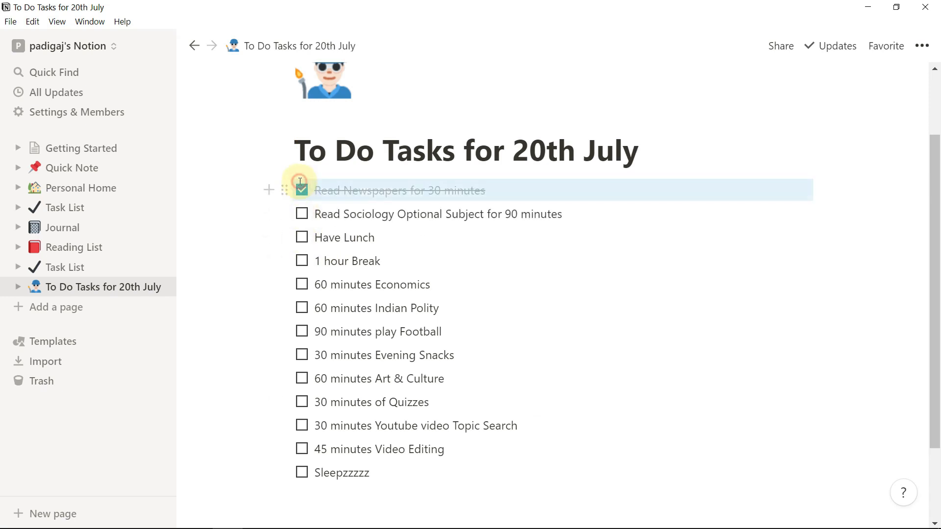
{"action": "scroll", "coordinate": [403, 441], "scroll_direction": "down", "scroll_amount": 1}
{"action": "scroll", "coordinate": [403, 441], "scroll_direction": "up", "scroll_amount": 1}
Step: Set the text color of all the to-do items to green
{"action": "left_click_drag", "start_coordinate": [373, 463], "coordinate": [314, 190]}
{"action": "right_click", "coordinate": [315, 190]}
{"action": "mouse_move", "coordinate": [403, 284]}
{"action": "mouse_move", "coordinate": [409, 340]}
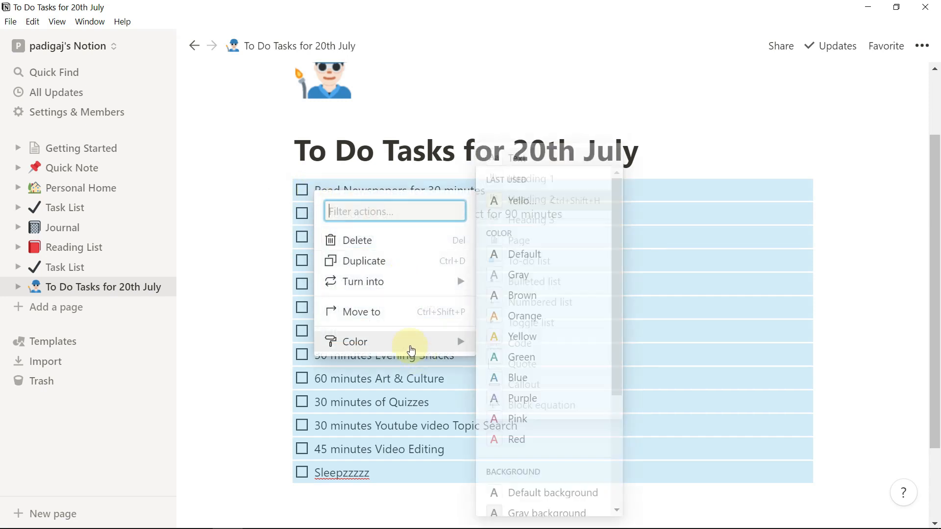
{"action": "left_click", "coordinate": [526, 358]}
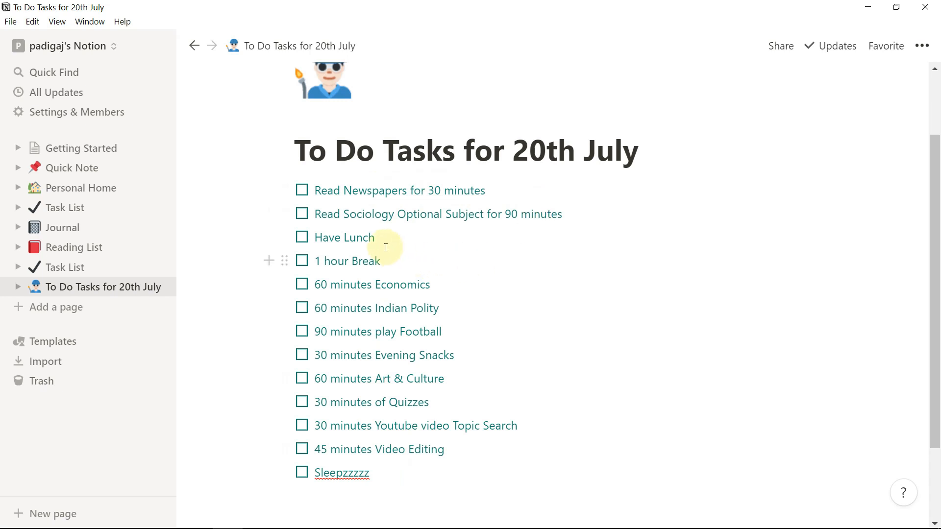
Step: Color the Read Newspapers and Read Sociology Optional Subject tasks red
{"action": "left_click_drag", "start_coordinate": [559, 221], "coordinate": [278, 186]}
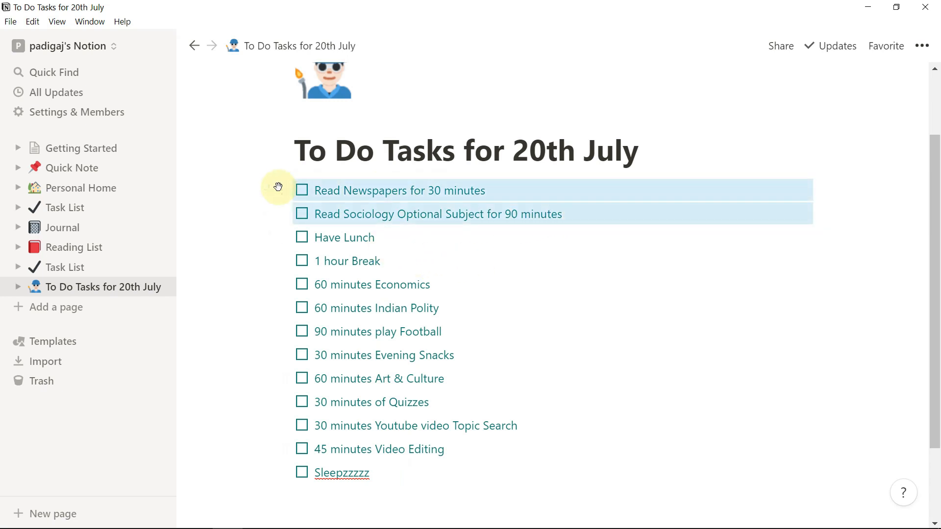
{"action": "right_click", "coordinate": [323, 189]}
{"action": "mouse_move", "coordinate": [441, 344]}
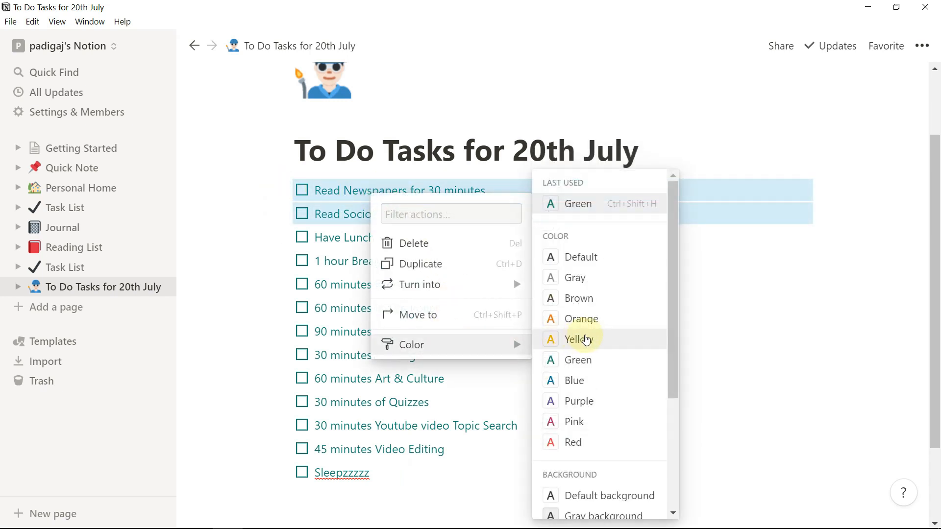
{"action": "left_click", "coordinate": [577, 442]}
{"action": "left_click", "coordinate": [390, 237]}
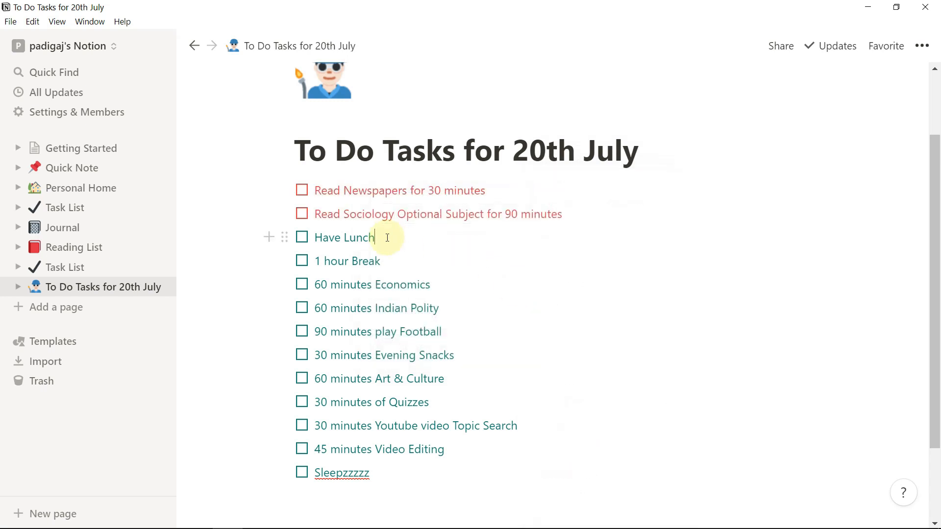
Step: Color the Have Lunch and 1 hour Break tasks gray
{"action": "left_click_drag", "start_coordinate": [389, 267], "coordinate": [352, 244]}
{"action": "right_click", "coordinate": [353, 245]}
{"action": "mouse_move", "coordinate": [401, 395]}
{"action": "left_click", "coordinate": [577, 279]}
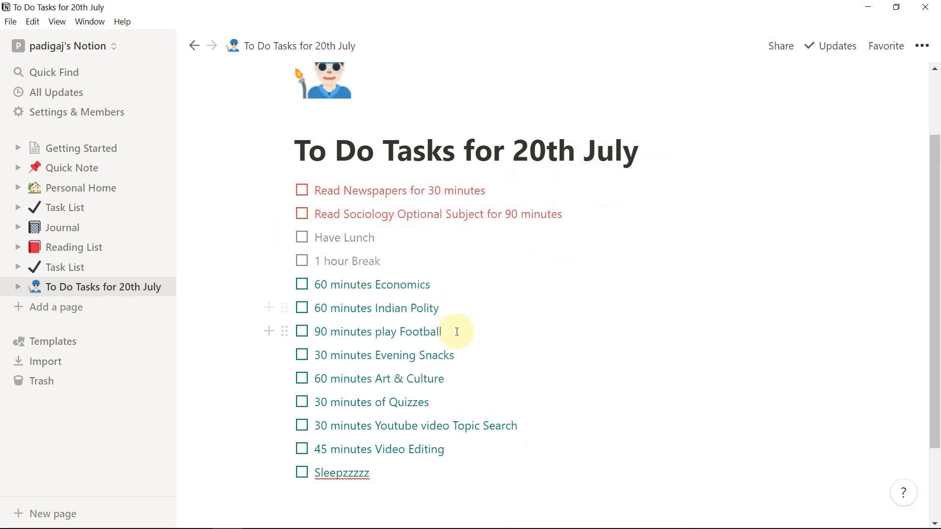
Step: Color the 60 minutes Economics and 60 minutes Indian Polity tasks yellow
{"action": "left_click_drag", "start_coordinate": [453, 316], "coordinate": [358, 287]}
{"action": "right_click", "coordinate": [358, 287]}
{"action": "mouse_move", "coordinate": [406, 436]}
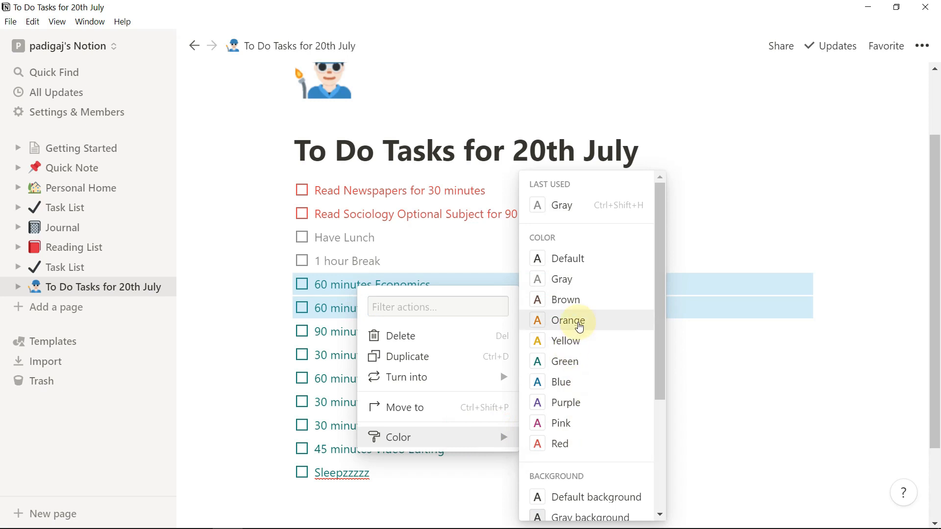
{"action": "left_click", "coordinate": [561, 343]}
Step: Color the 90 minutes play Football and 30 minutes Evening Snacks tasks gray
{"action": "left_click_drag", "start_coordinate": [460, 363], "coordinate": [300, 330]}
{"action": "right_click", "coordinate": [399, 380]}
{"action": "mouse_move", "coordinate": [419, 498]}
{"action": "left_click", "coordinate": [588, 278]}
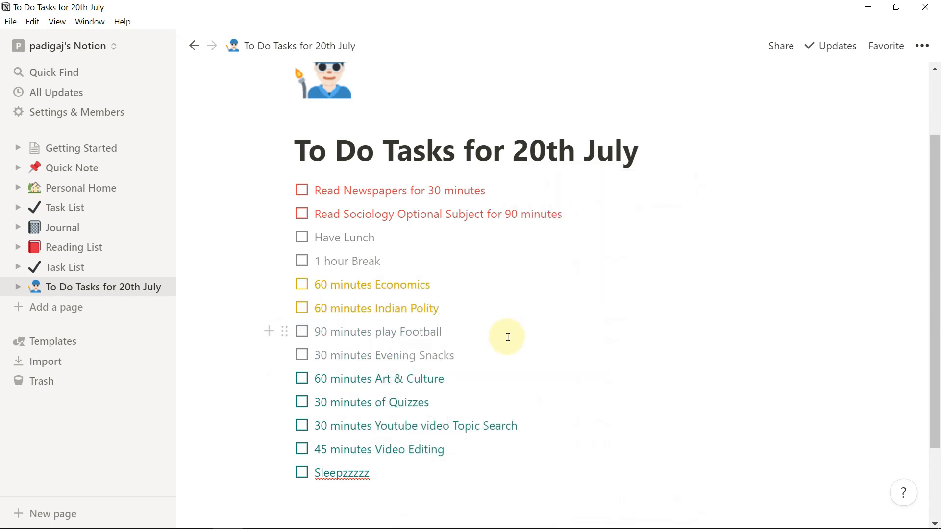
Step: Color the 60 minutes Art & Culture task purple
{"action": "scroll", "coordinate": [527, 319], "scroll_direction": "down", "scroll_amount": 2}
{"action": "left_click_drag", "start_coordinate": [448, 303], "coordinate": [300, 304]}
{"action": "right_click", "coordinate": [398, 305]}
{"action": "mouse_move", "coordinate": [504, 260]}
{"action": "left_click", "coordinate": [553, 311]}
Step: Apply a red background to the Youtube video Topic Search and Video Editing tasks
{"action": "left_click_drag", "start_coordinate": [498, 368], "coordinate": [296, 352]}
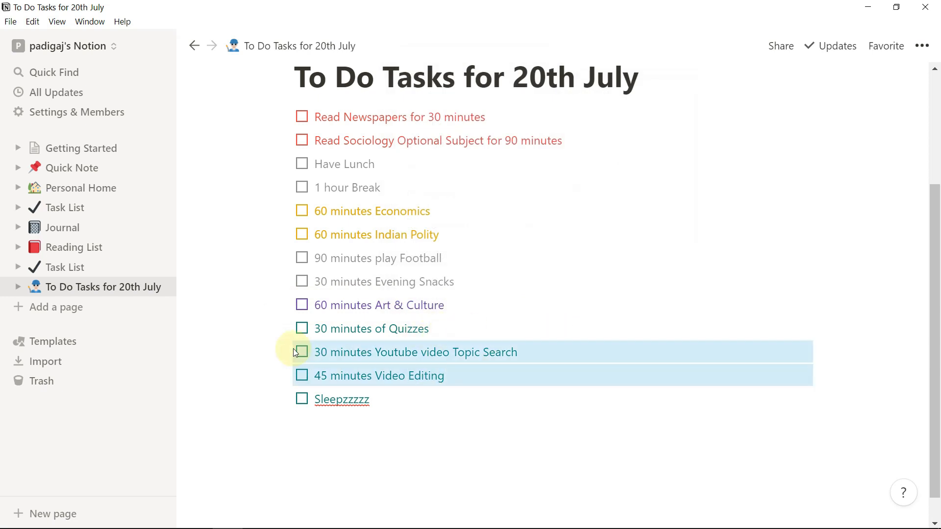
{"action": "right_click", "coordinate": [484, 349]}
{"action": "mouse_move", "coordinate": [479, 342]}
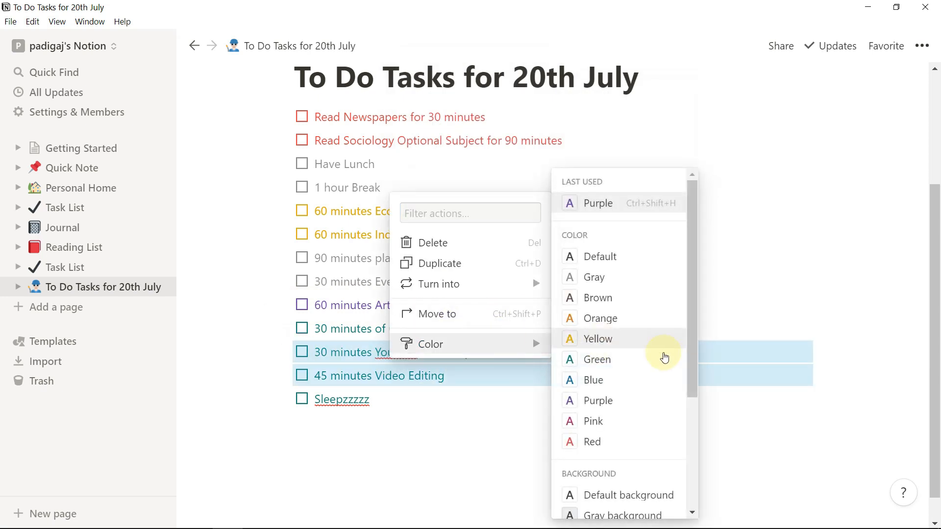
{"action": "scroll", "coordinate": [651, 352], "scroll_direction": "down", "scroll_amount": 3}
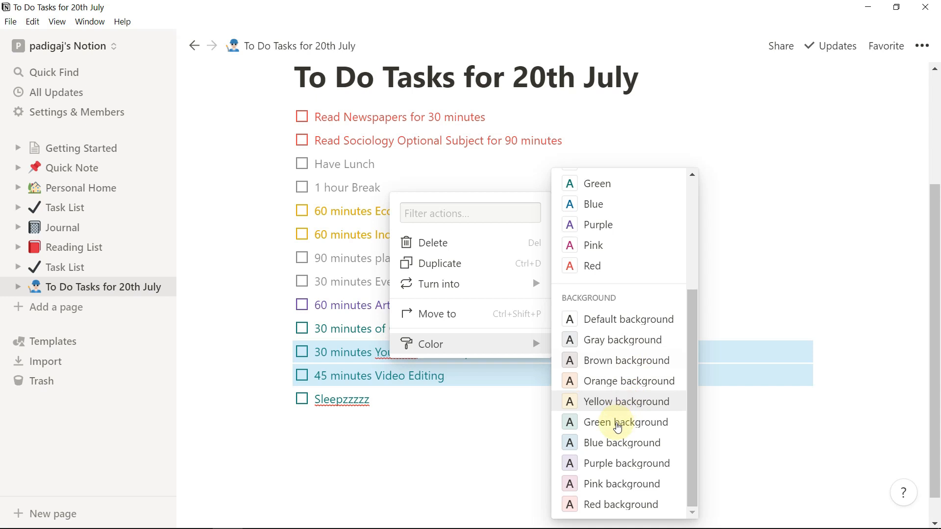
{"action": "left_click", "coordinate": [595, 505]}
{"action": "right_click", "coordinate": [391, 405]}
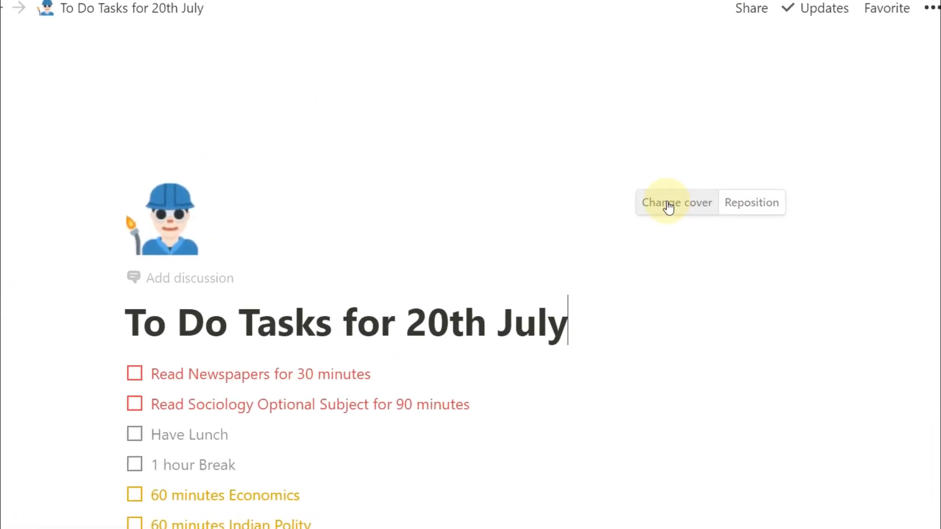
Step: Change the page cover to the Japanese woodblock print of people crossing a wooden bridge
{"action": "left_click", "coordinate": [668, 207]}
{"action": "scroll", "coordinate": [815, 271], "scroll_direction": "up", "scroll_amount": 5}
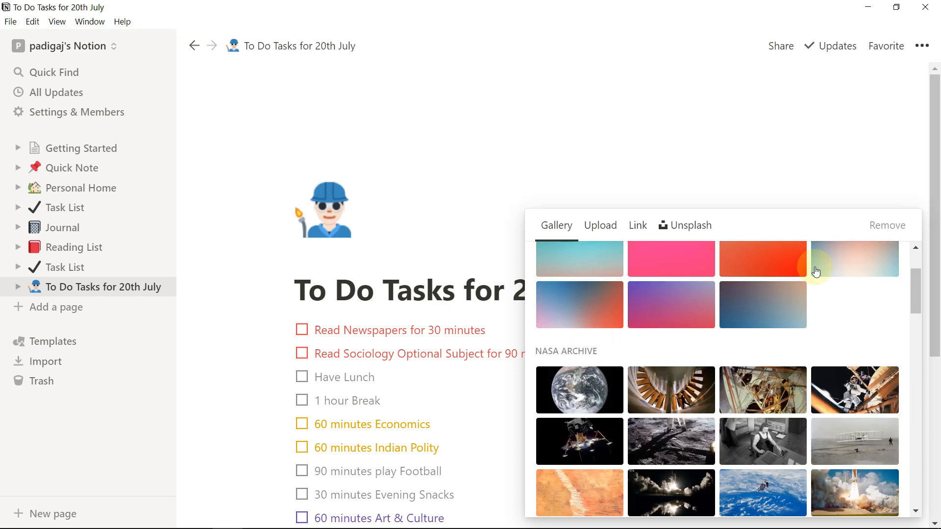
{"action": "left_click", "coordinate": [483, 248]}
{"action": "scroll", "coordinate": [499, 230], "scroll_direction": "down", "scroll_amount": 1}
{"action": "scroll", "coordinate": [373, 208], "scroll_direction": "up", "scroll_amount": 1}
Step: Add the discussion comment "Finish The Highly Productive Day as it is a Monday. @" to the page
{"action": "left_click", "coordinate": [352, 262]}
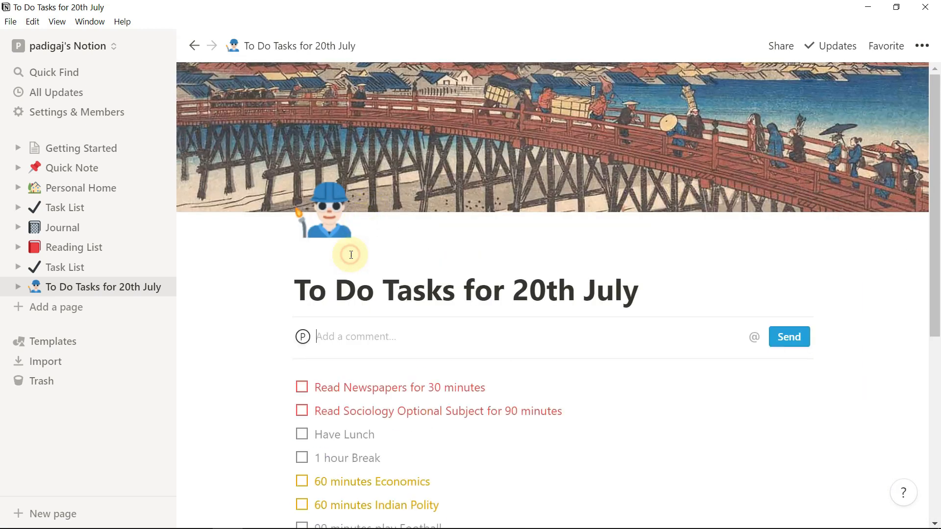
{"action": "type", "text": "Finish The Highly Productive Day as"}
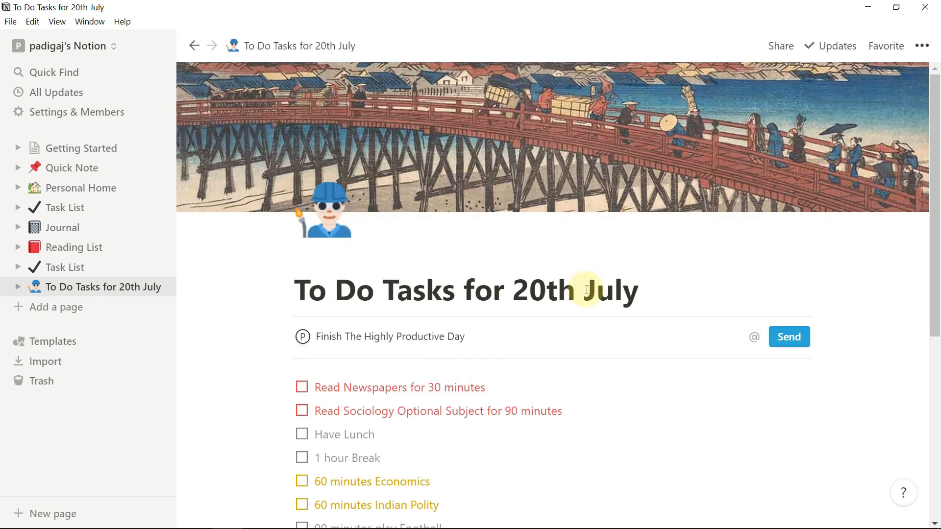
{"action": "type", "text": " it is a Monday. @"}
{"action": "key", "text": "Return"}
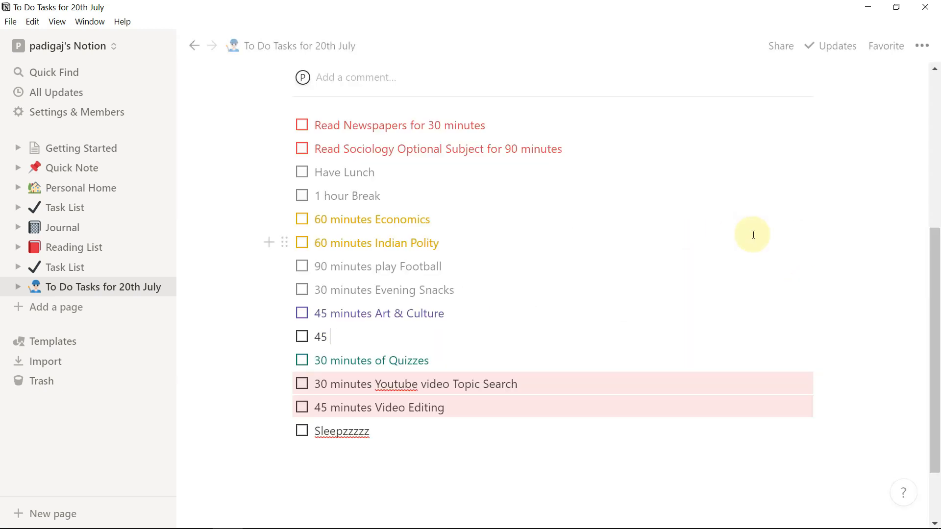
Step: Complete the new to-do as "45 minutes of answer writing" and give it a blue background
{"action": "type", "text": "minutes of answer writing"}
{"action": "triple_click", "coordinate": [336, 332]}
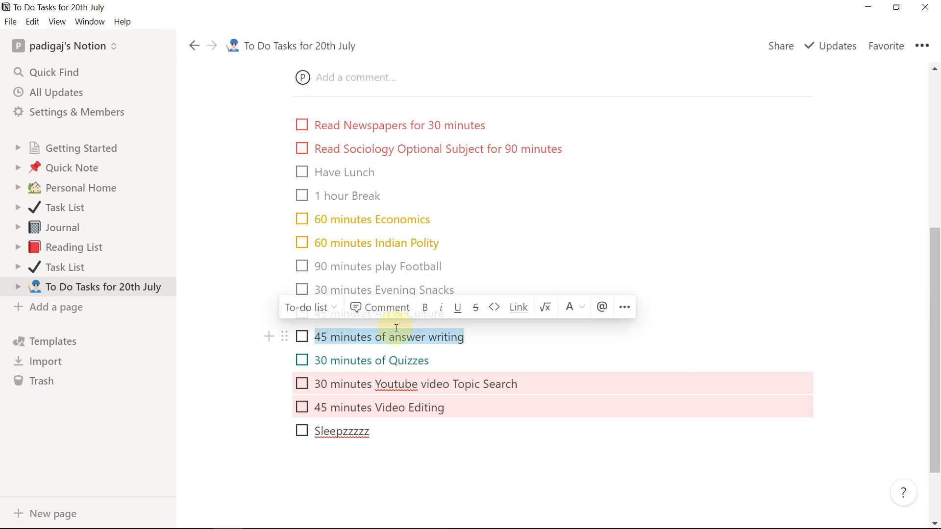
{"action": "left_click", "coordinate": [621, 309]}
{"action": "mouse_move", "coordinate": [700, 255]}
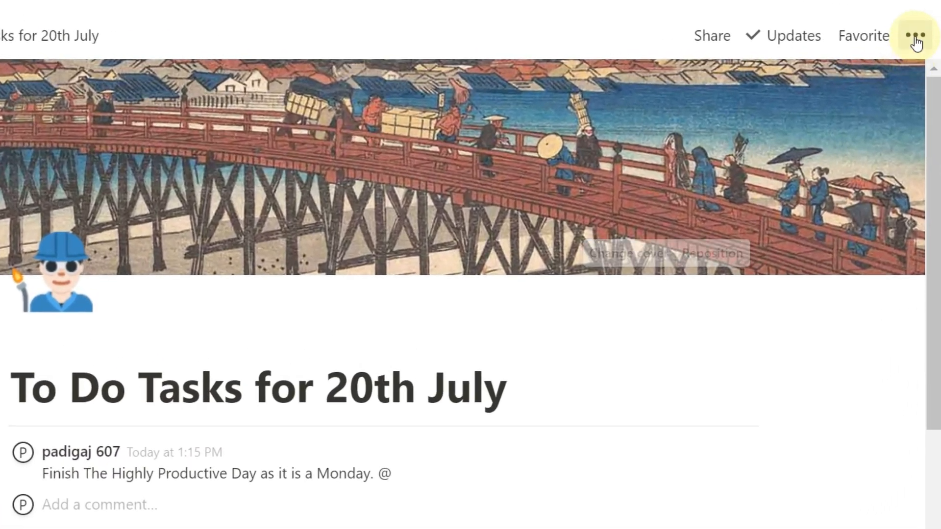
Step: Make the to-do page full width and export it as a PDF in A4 page format
{"action": "left_click", "coordinate": [915, 42]}
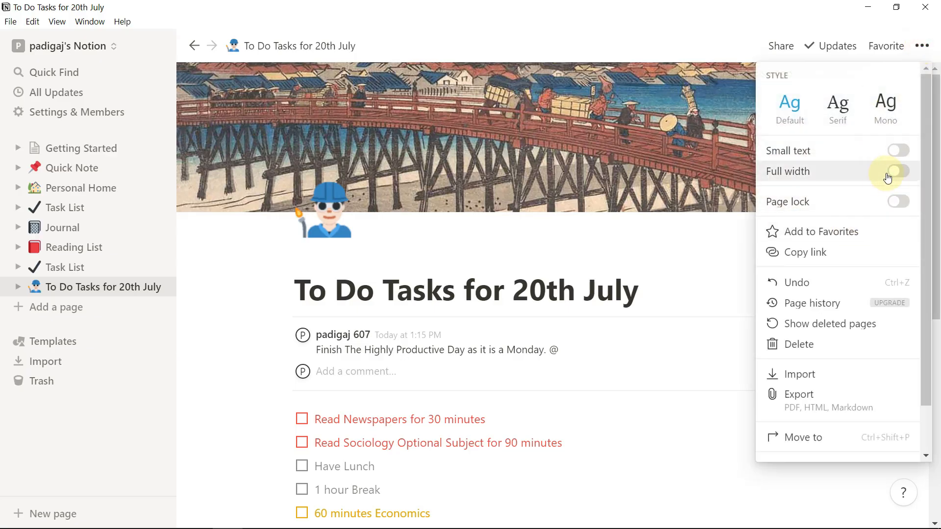
{"action": "left_click", "coordinate": [880, 216]}
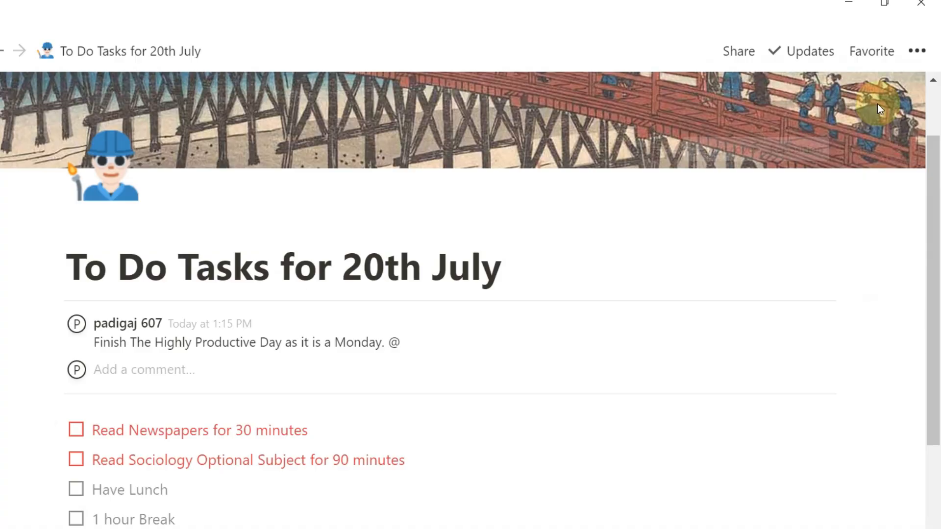
{"action": "left_click", "coordinate": [921, 45]}
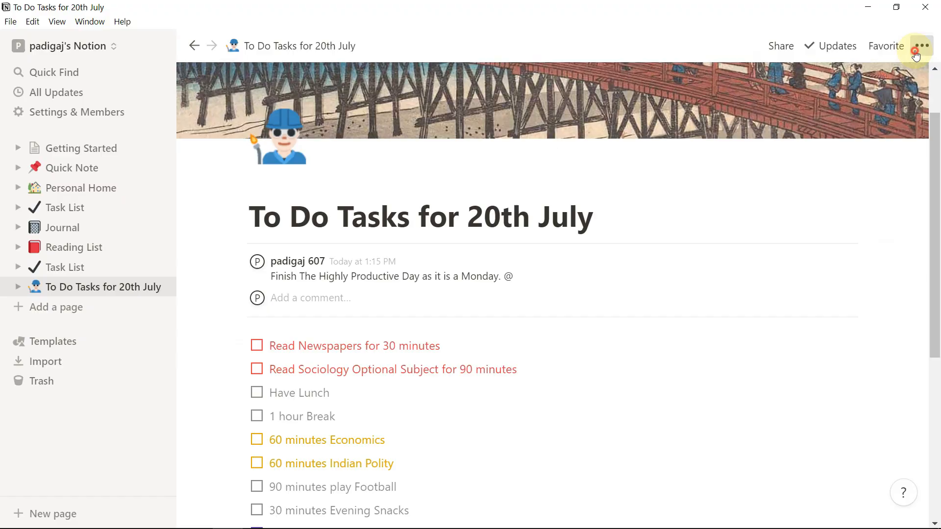
{"action": "left_click", "coordinate": [799, 395]}
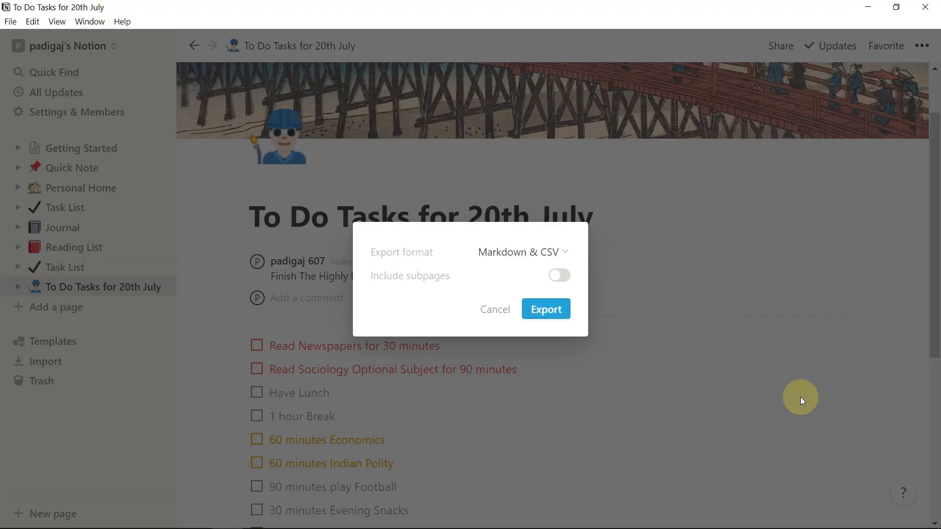
{"action": "left_click", "coordinate": [541, 252]}
{"action": "left_click", "coordinate": [488, 273]}
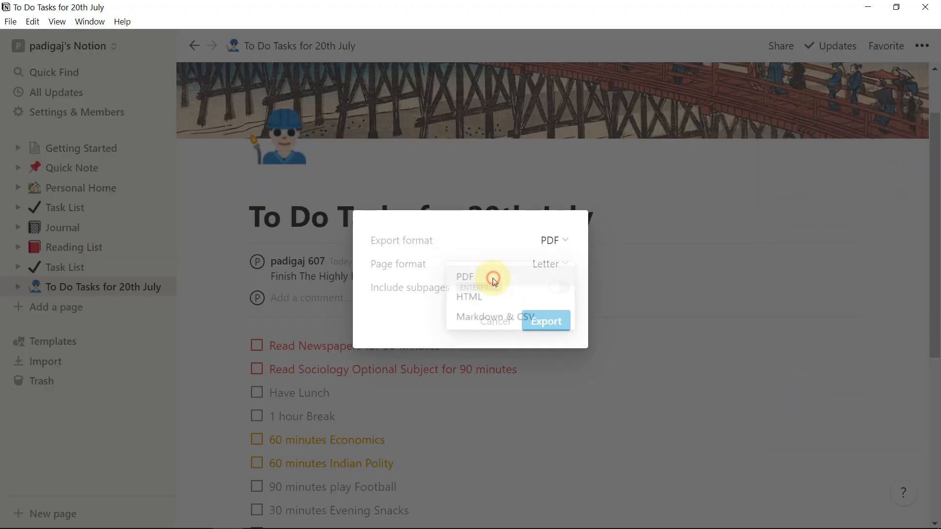
{"action": "left_click", "coordinate": [563, 260]}
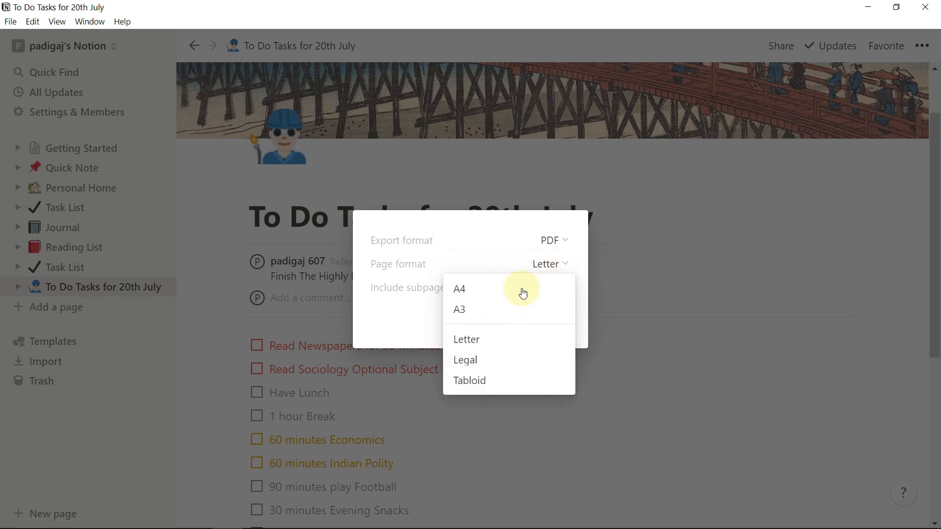
{"action": "left_click", "coordinate": [512, 292]}
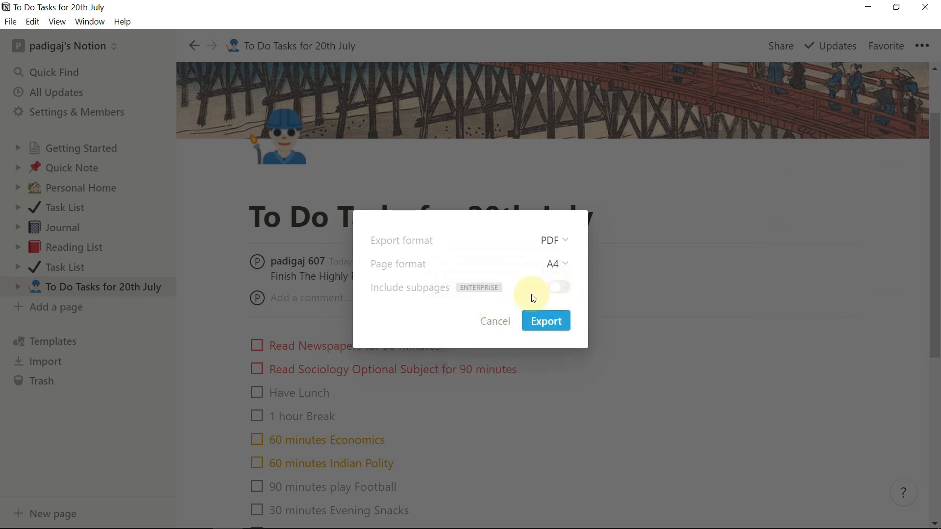
{"action": "left_click", "coordinate": [546, 319]}
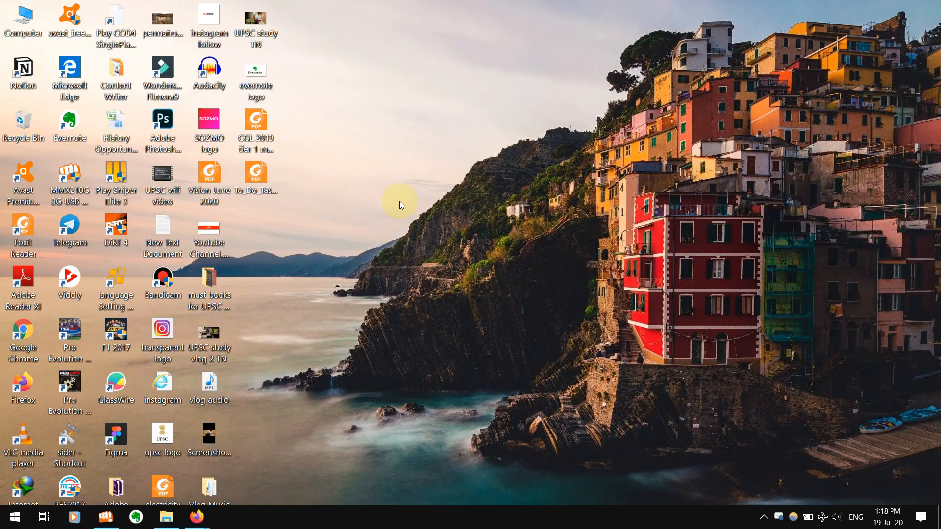
Step: Open the exported To_Do_Tasks_for_20th_July.pdf from the desktop and look through its task list
{"action": "double_click", "coordinate": [257, 184]}
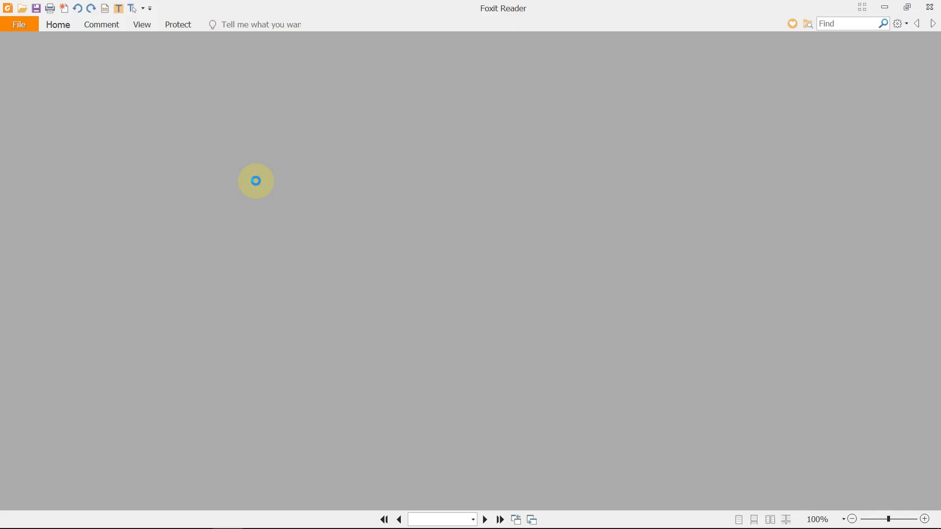
{"action": "scroll", "coordinate": [105, 282], "scroll_direction": "up", "scroll_amount": 3}
{"action": "scroll", "coordinate": [109, 280], "scroll_direction": "down", "scroll_amount": 12}
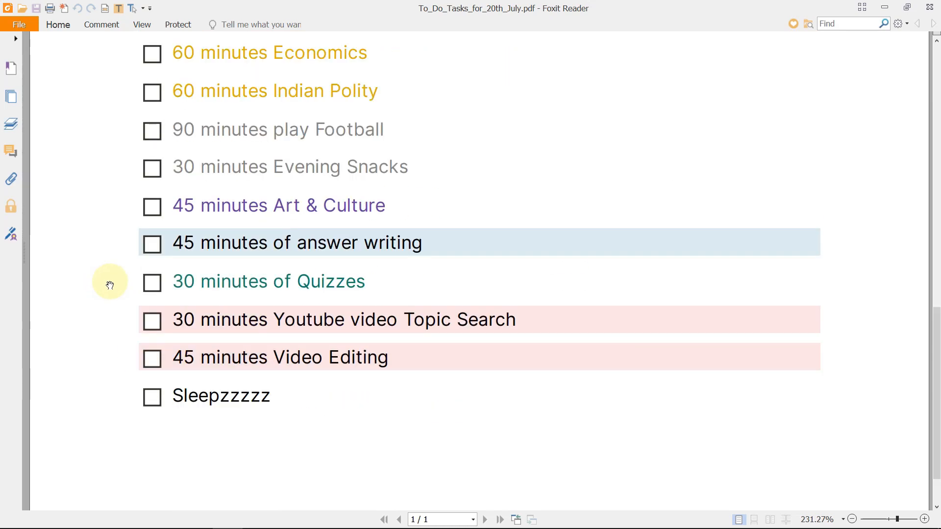
{"action": "scroll", "coordinate": [110, 285], "scroll_direction": "up", "scroll_amount": 12}
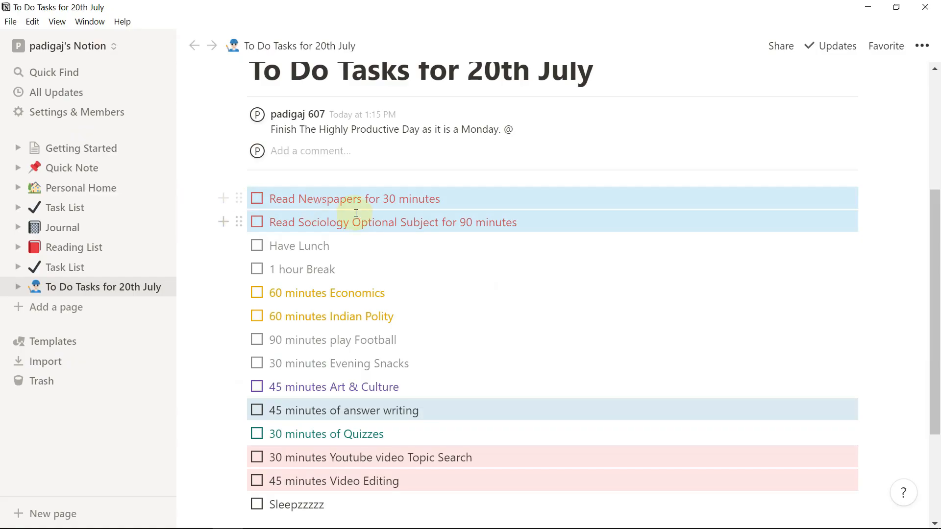
Step: Turn the Read Newspapers and Read Sociology Optional Subject tasks into toggle lists
{"action": "right_click", "coordinate": [355, 215]}
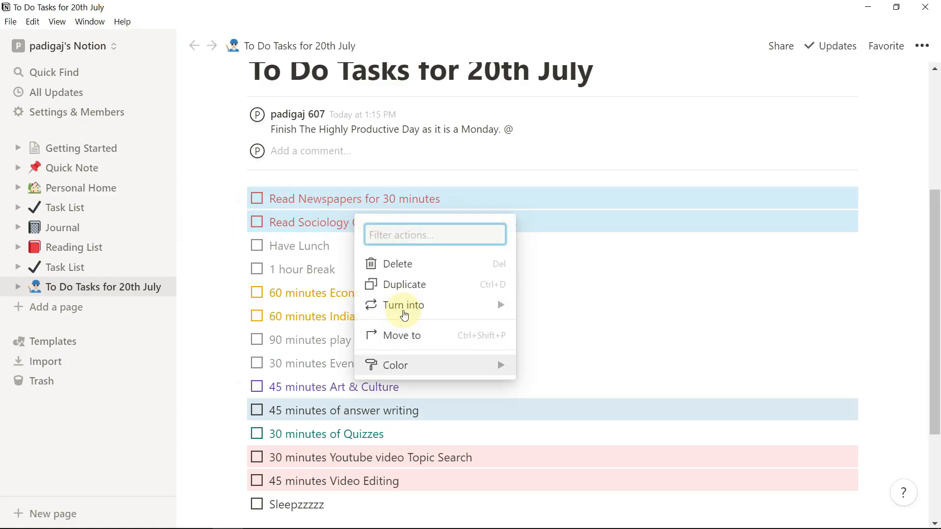
{"action": "mouse_move", "coordinate": [404, 314]}
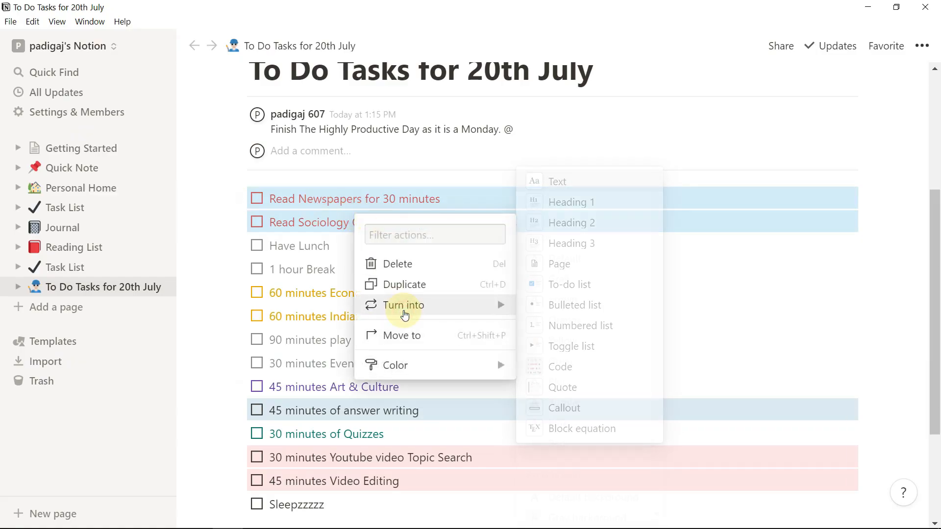
{"action": "left_click", "coordinate": [583, 352]}
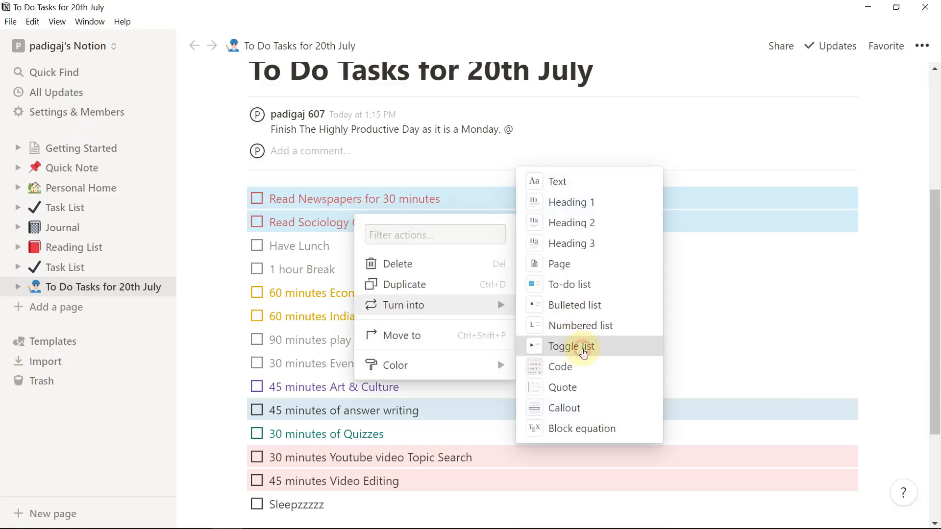
Step: Add "read the hindu editorial", "read livemint for economics" and "read downtoearth for environment" inside the Read Newspapers toggle
{"action": "left_click", "coordinate": [307, 201]}
{"action": "left_click", "coordinate": [256, 200]}
{"action": "left_click", "coordinate": [294, 221]}
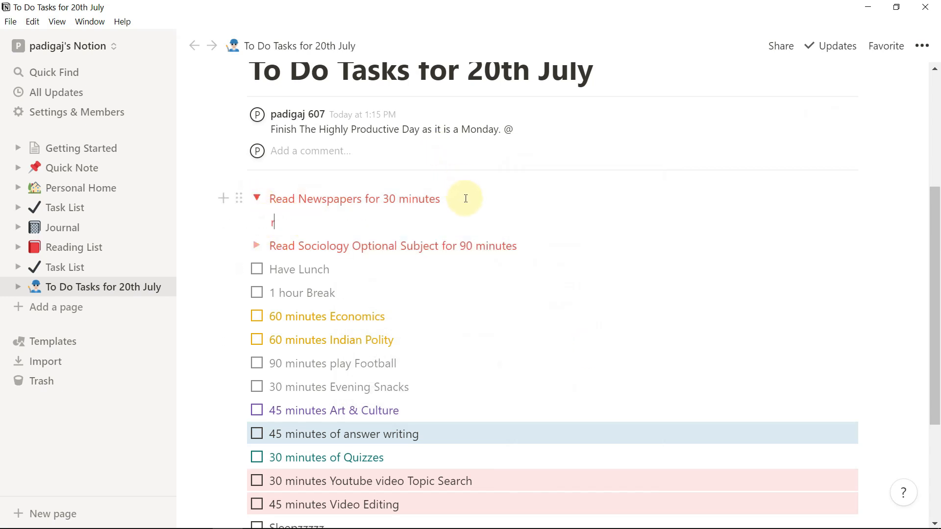
{"action": "type", "text": "read the hindu edi"}
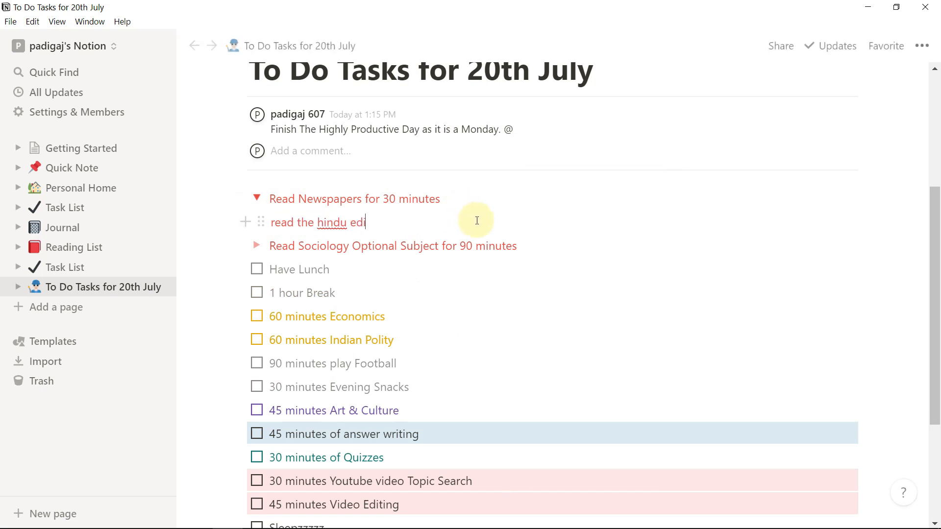
{"action": "type", "text": "torial"}
{"action": "key", "text": "Return"}
{"action": "type", "text": "read livemint for "}
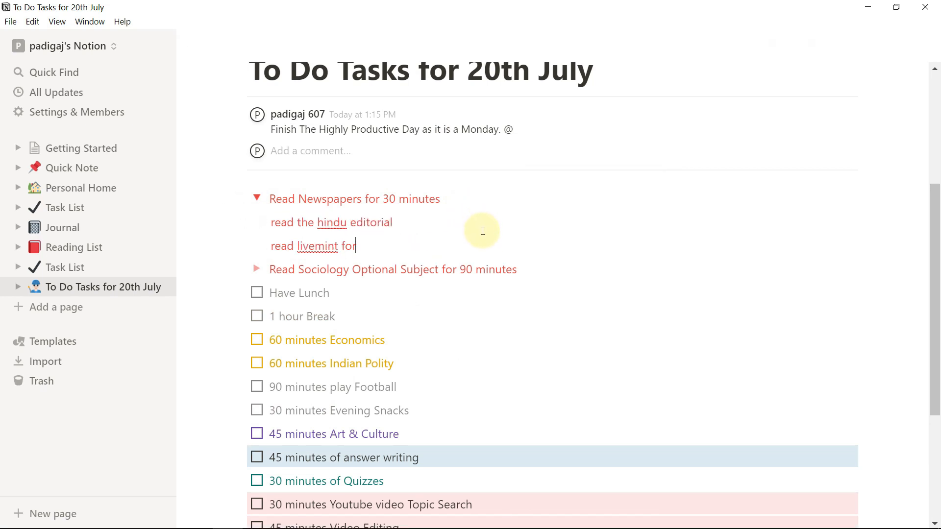
{"action": "type", "text": "economics"}
{"action": "key", "text": "Return"}
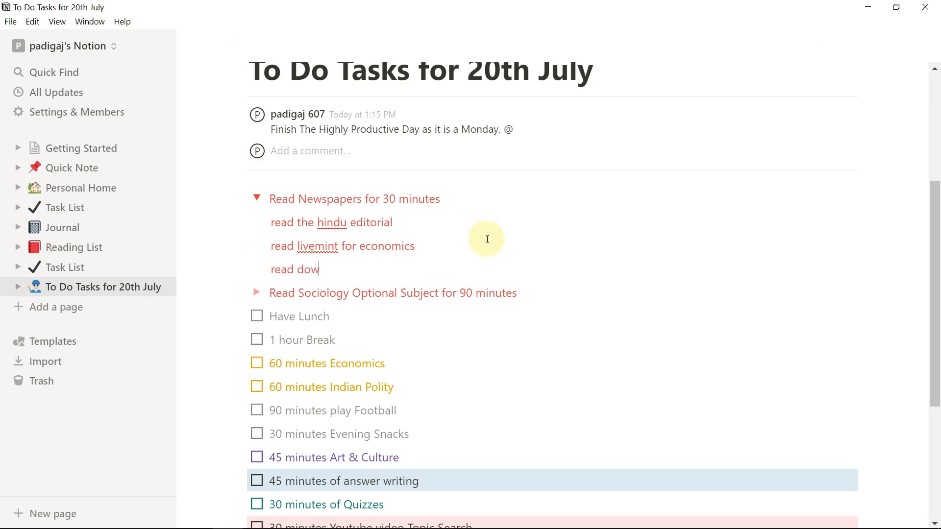
{"action": "type", "text": "read downtoearth for environment"}
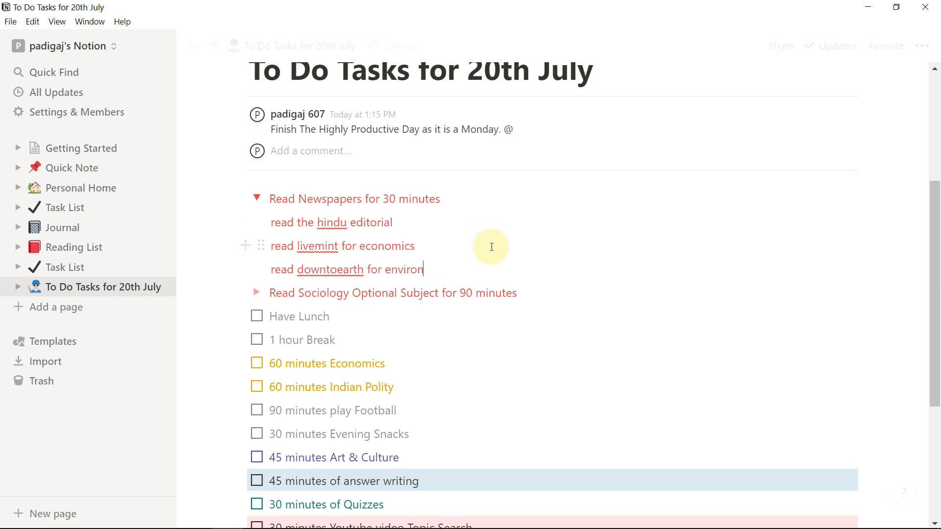
Step: Add "finish the Indologists", "revise the modernisation of Indian tradition concepts" and "understand the differences between manifest and latent functions" under the Sociology toggle and collapse both toggles
{"action": "left_click", "coordinate": [258, 203]}
{"action": "left_click", "coordinate": [257, 292]}
{"action": "left_click", "coordinate": [352, 316]}
{"action": "type", "text": "finish the Indologists"}
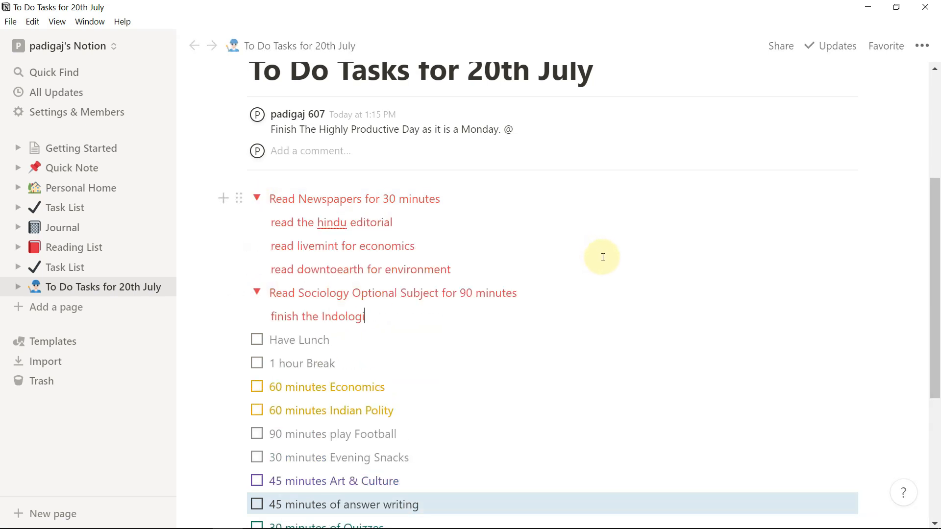
{"action": "key", "text": "Return"}
{"action": "type", "text": "revise the modernisation of Indian tradition concepts"}
{"action": "key", "text": "Return"}
{"action": "type", "text": "understand the differences between manifest and latent functio"}
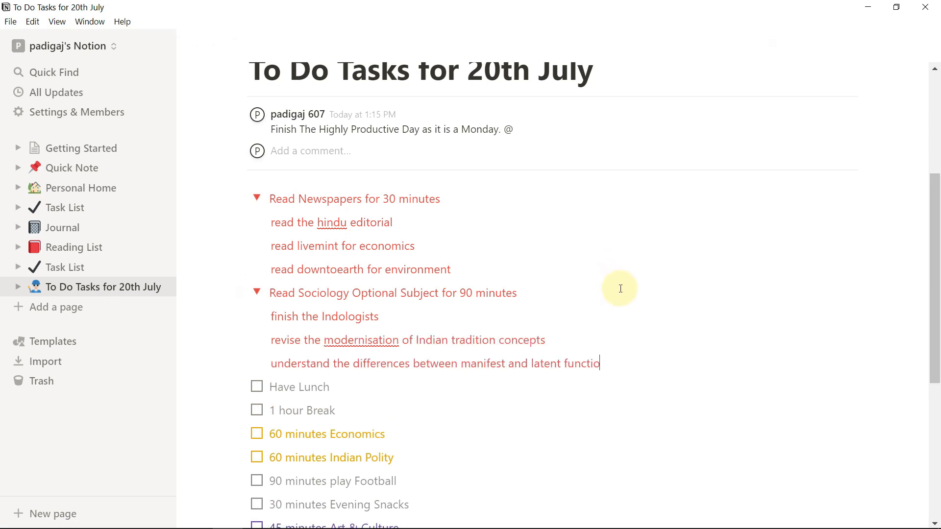
{"action": "type", "text": "ns"}
{"action": "left_click", "coordinate": [256, 293]}
{"action": "left_click", "coordinate": [257, 199]}
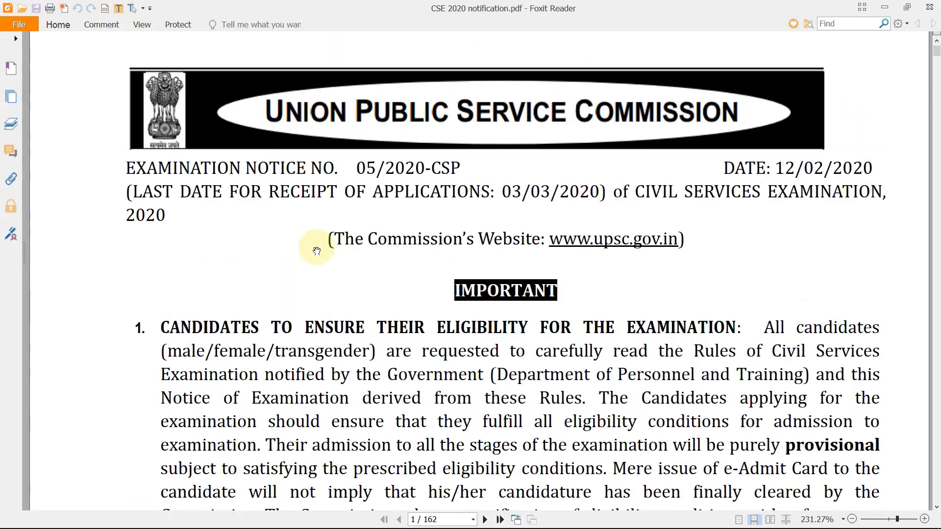
Step: In the CSE 2020 notification PDF, copy "1. Sociology - The Discipline" with topics (a) and (b) from Sociology Paper I
{"action": "left_click", "coordinate": [264, 286]}
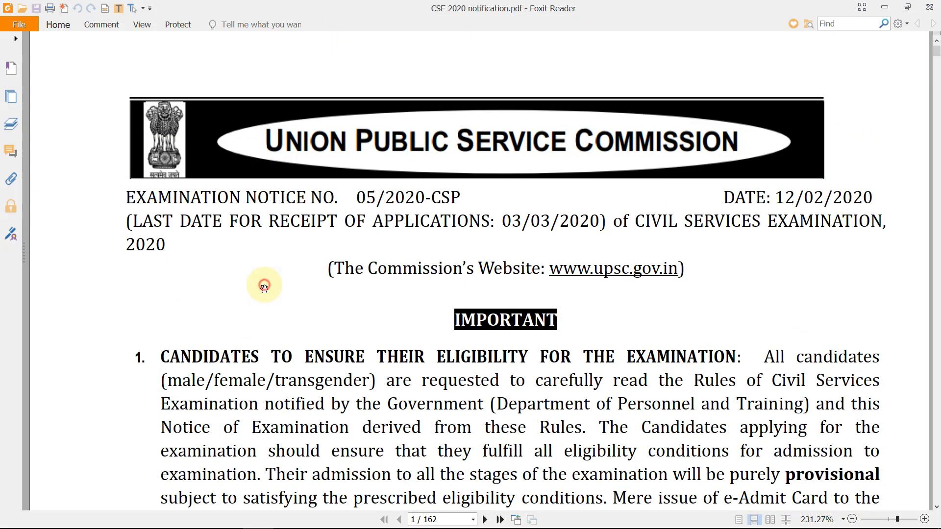
{"action": "scroll", "coordinate": [264, 288], "scroll_direction": "down", "scroll_amount": 5}
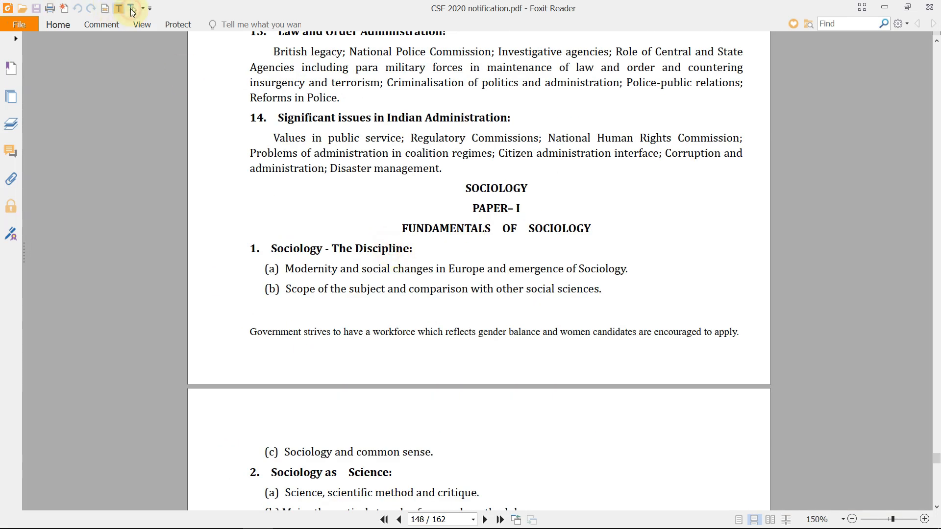
{"action": "left_click", "coordinate": [131, 10]}
{"action": "scroll", "coordinate": [289, 228], "scroll_direction": "down", "scroll_amount": 2}
{"action": "left_click_drag", "start_coordinate": [254, 190], "coordinate": [613, 235]}
{"action": "key", "text": "ctrl+c"}
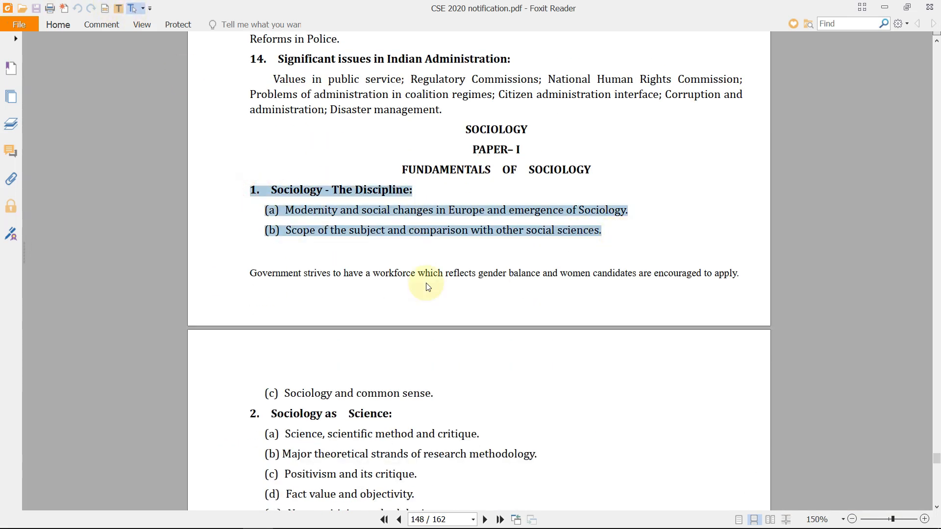
Step: Switch to Notion and create a new page titled "Sociology Syllabus"
{"action": "left_click", "coordinate": [288, 517]}
{"action": "left_click", "coordinate": [72, 307]}
{"action": "type", "text": "SOciology Syllabus"}
{"action": "left_click", "coordinate": [328, 168]}
{"action": "key", "text": "BackSpace"}
{"action": "type", "text": "o"}
{"action": "key", "text": "End"}
{"action": "key", "text": "Return"}
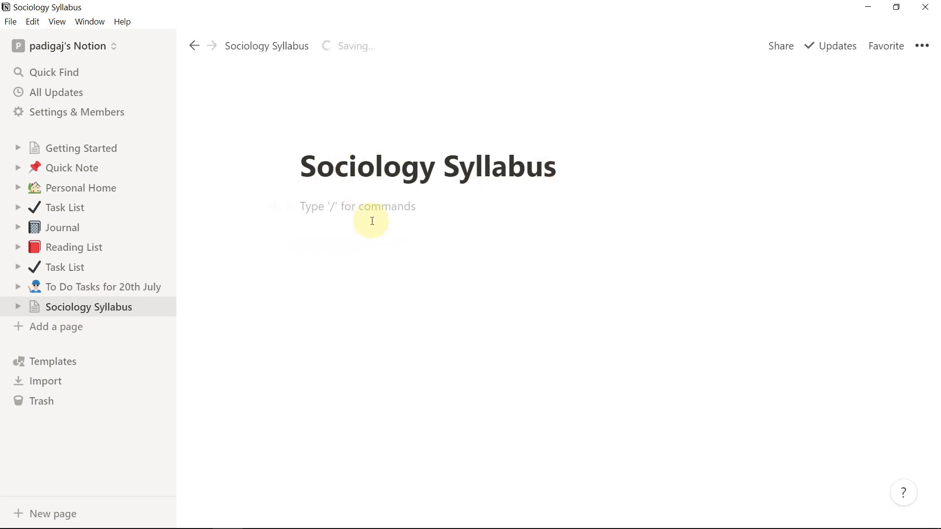
Step: Add the line "After Finishing the Topics checkmark them" and paste the copied Sociology topics into a to-do checkbox below it
{"action": "type", "text": "After Finishing the Topics che"}
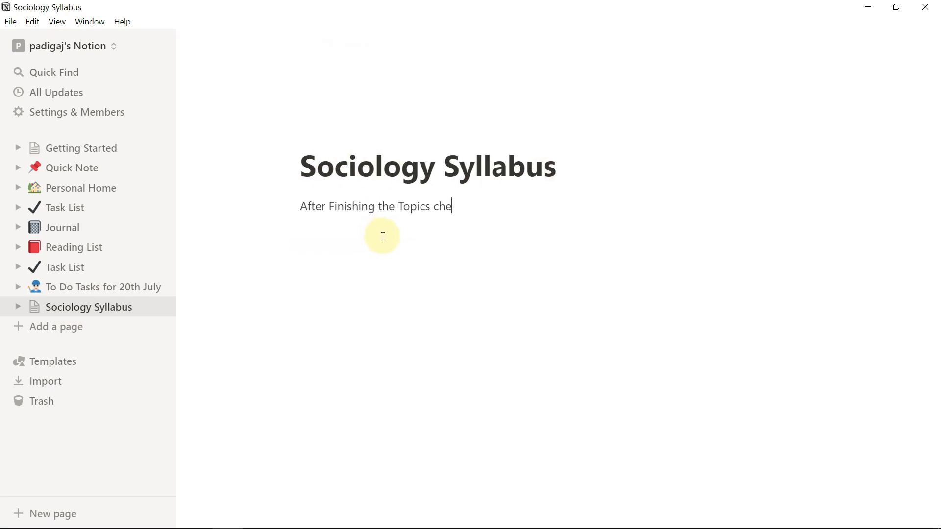
{"action": "left_click", "coordinate": [348, 274]}
{"action": "left_click", "coordinate": [276, 231]}
{"action": "left_click", "coordinate": [425, 364]}
{"action": "key", "text": "ctrl+v"}
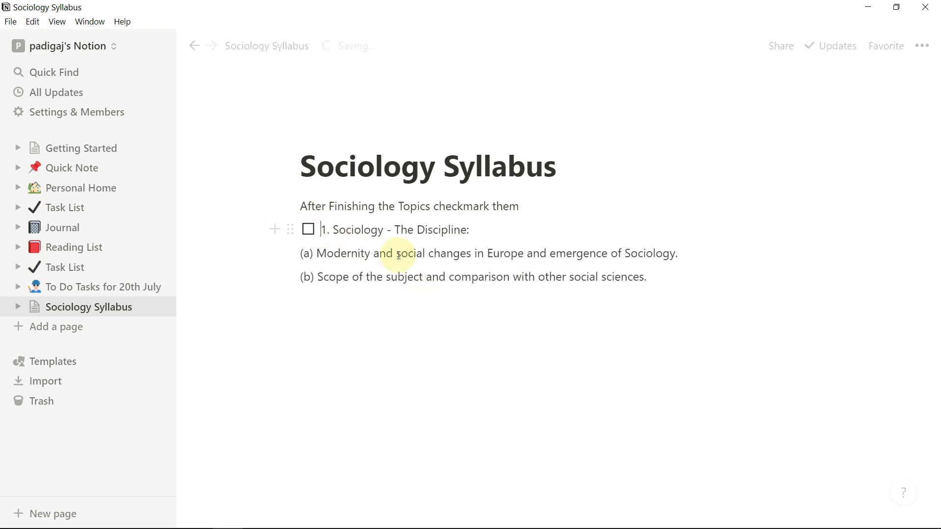
{"action": "left_click", "coordinate": [307, 230]}
{"action": "left_click_drag", "start_coordinate": [651, 277], "coordinate": [325, 228]}
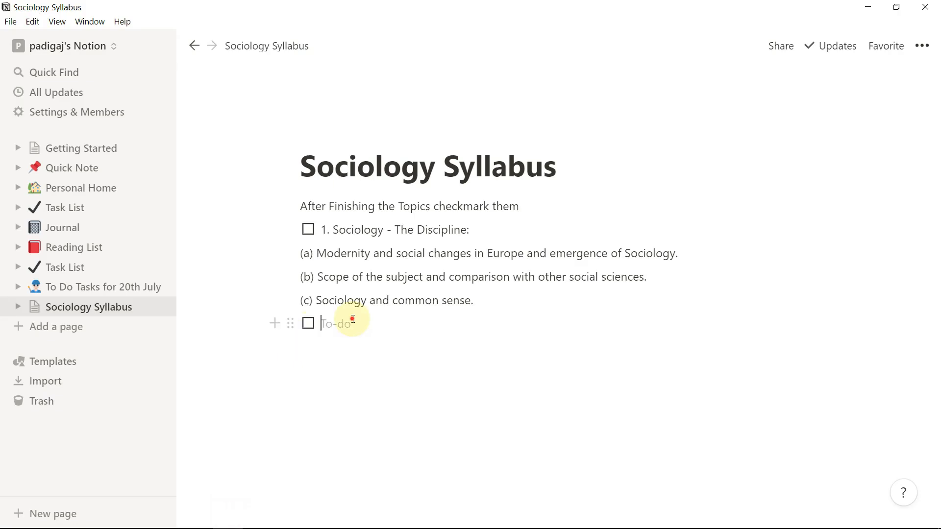
Step: Paste the remaining Sociology topics and turn the "Sociology as Science", "Research Methods and Analysis" and section 4 headings into to-do checkboxes
{"action": "key", "text": "ctrl+v"}
{"action": "scroll", "coordinate": [370, 312], "scroll_direction": "down", "scroll_amount": 3}
{"action": "right_click", "coordinate": [338, 316]}
{"action": "left_click", "coordinate": [544, 100]}
{"action": "left_click_drag", "start_coordinate": [327, 319], "coordinate": [314, 319]}
{"action": "key", "text": "BackSpace"}
{"action": "scroll", "coordinate": [318, 323], "scroll_direction": "down", "scroll_amount": 1}
{"action": "triple_click", "coordinate": [324, 338]}
{"action": "left_click", "coordinate": [771, 158]}
{"action": "scroll", "coordinate": [539, 314], "scroll_direction": "down", "scroll_amount": 3}
Step: Turn the headings "5. Stratification and Mobility", "6. Works and Economic Life" and "7. Politics and Society" into to-do checkboxes
{"action": "right_click", "coordinate": [330, 329]}
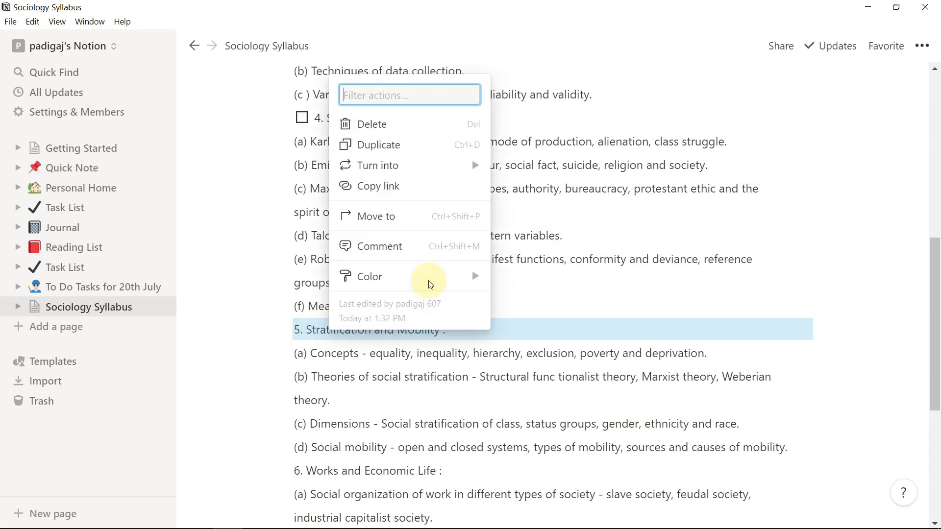
{"action": "left_click", "coordinate": [520, 162]}
{"action": "left_click_drag", "start_coordinate": [295, 324], "coordinate": [438, 324]}
{"action": "right_click", "coordinate": [420, 322]}
{"action": "left_click", "coordinate": [608, 161]}
{"action": "right_click", "coordinate": [325, 371]}
{"action": "mouse_move", "coordinate": [412, 208]}
{"action": "left_click", "coordinate": [534, 186]}
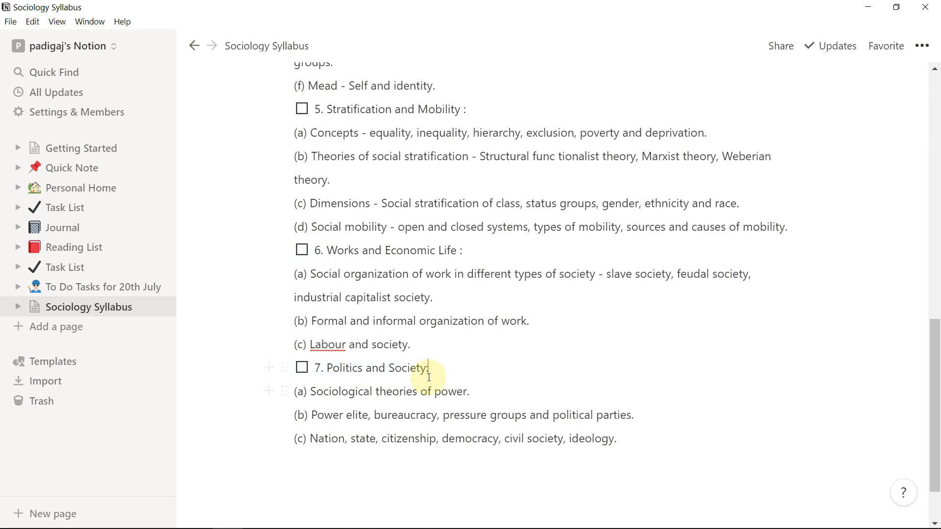
{"action": "scroll", "coordinate": [429, 360], "scroll_direction": "up", "scroll_amount": 1}
{"action": "left_click_drag", "start_coordinate": [425, 417], "coordinate": [319, 324]}
{"action": "right_click", "coordinate": [318, 324]}
{"action": "mouse_move", "coordinate": [400, 420]}
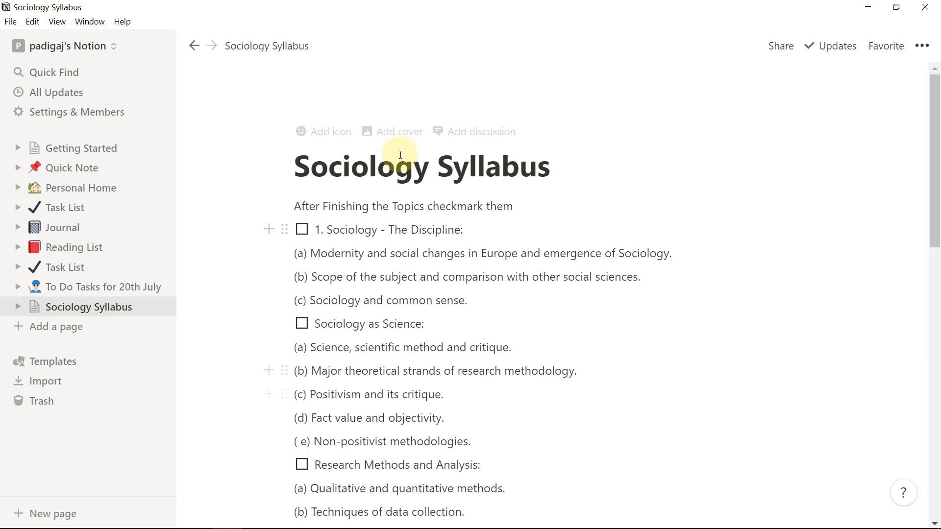
Step: Add an icon to the Sociology Syllabus page, using the "books" emoji
{"action": "left_click", "coordinate": [320, 133]}
{"action": "left_click", "coordinate": [329, 181]}
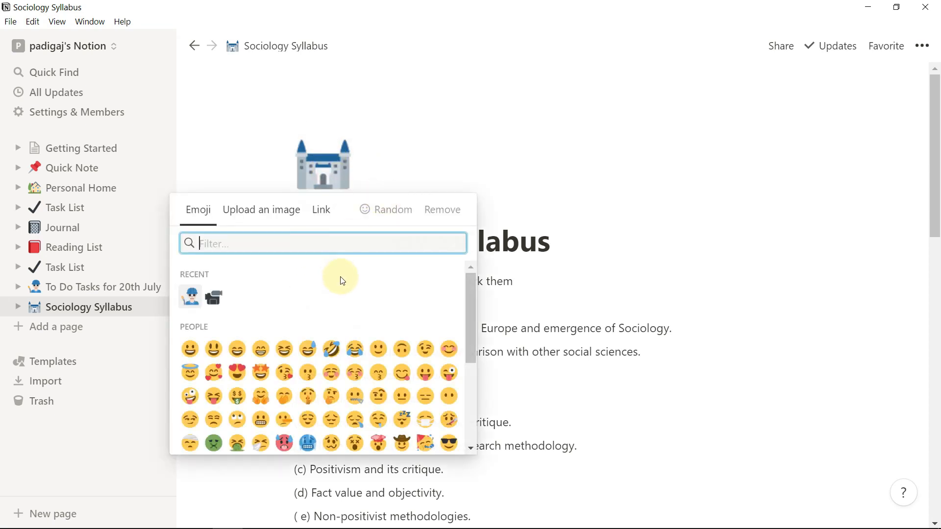
{"action": "type", "text": "books"}
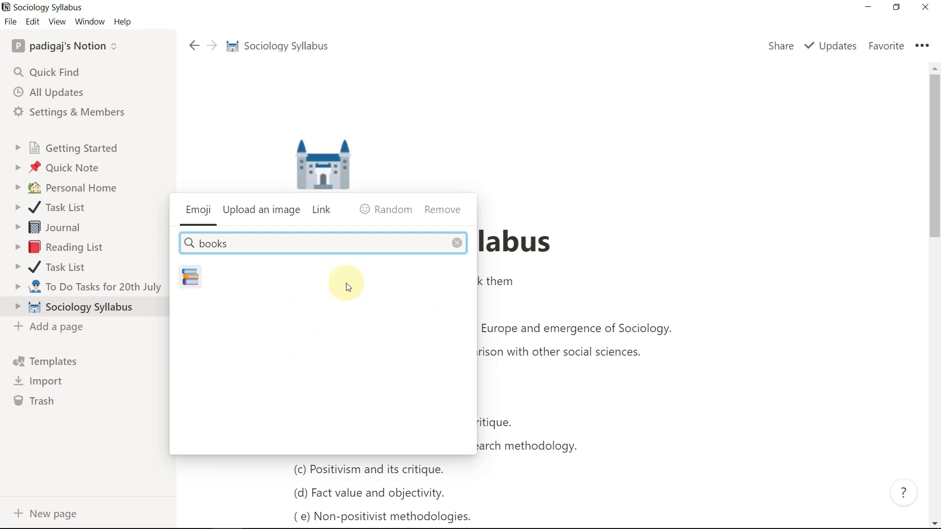
{"action": "left_click", "coordinate": [192, 276]}
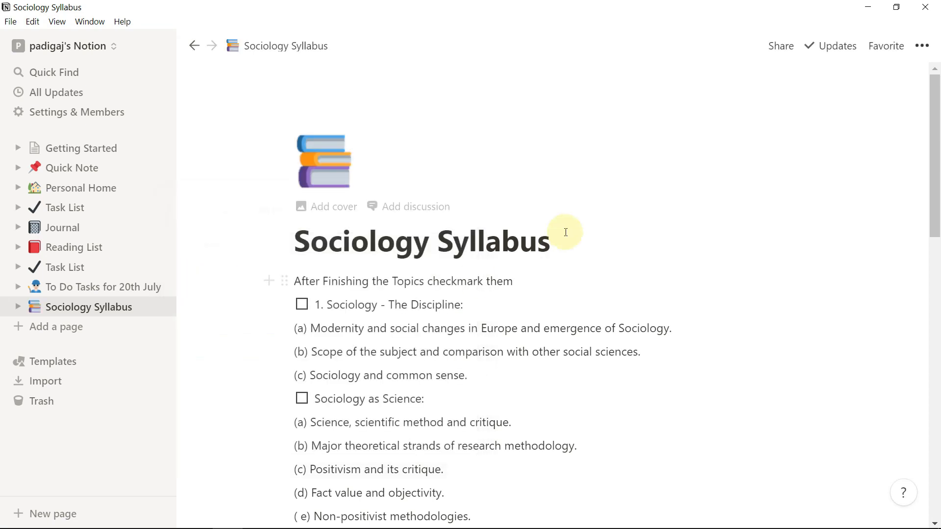
Step: Add a cover to the page, using the Met Museum gallery painting of soldiers with a flag in a boat
{"action": "left_click", "coordinate": [327, 207]}
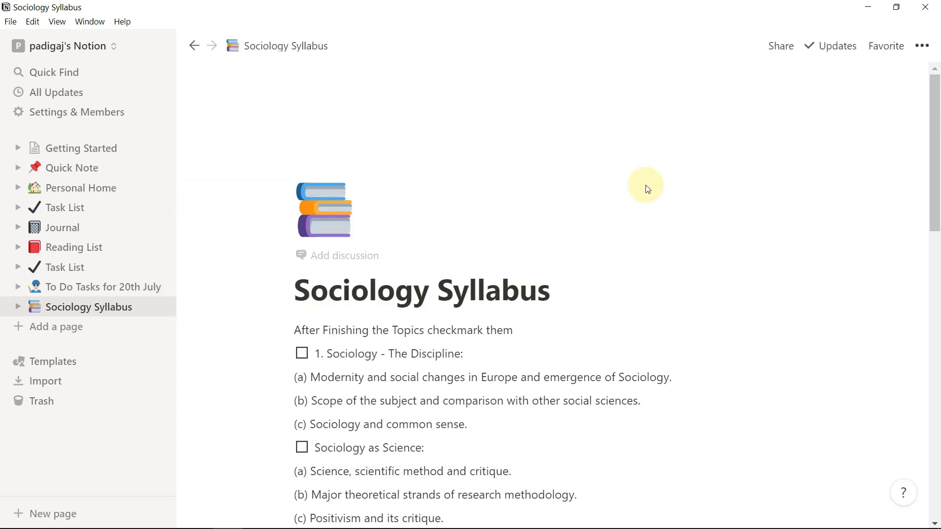
{"action": "left_click", "coordinate": [707, 204]}
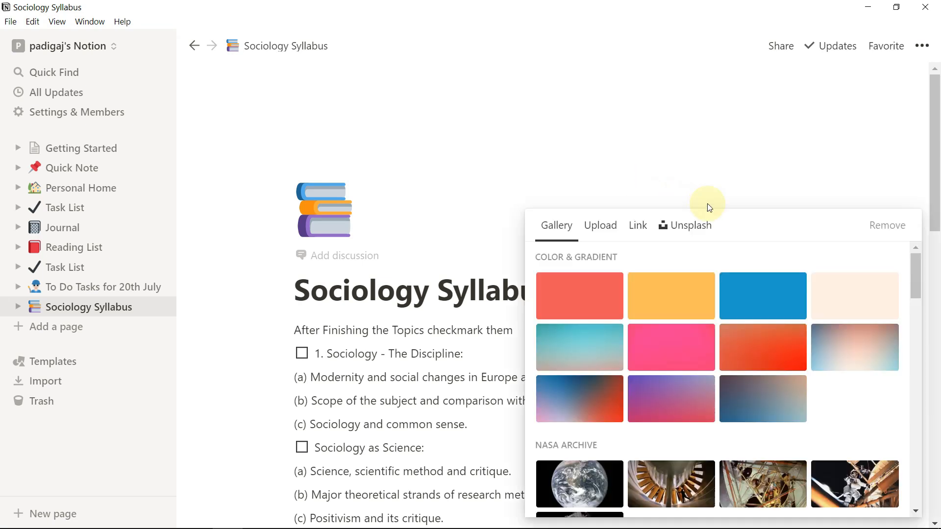
{"action": "scroll", "coordinate": [619, 418], "scroll_direction": "down", "scroll_amount": 3}
{"action": "scroll", "coordinate": [619, 420], "scroll_direction": "down", "scroll_amount": 8}
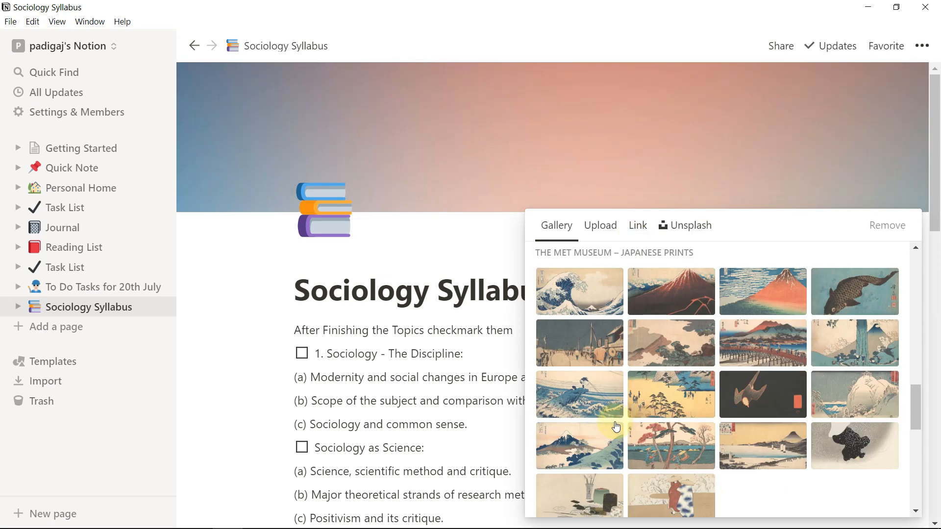
{"action": "scroll", "coordinate": [613, 421], "scroll_direction": "down", "scroll_amount": 5}
{"action": "left_click", "coordinate": [762, 465]}
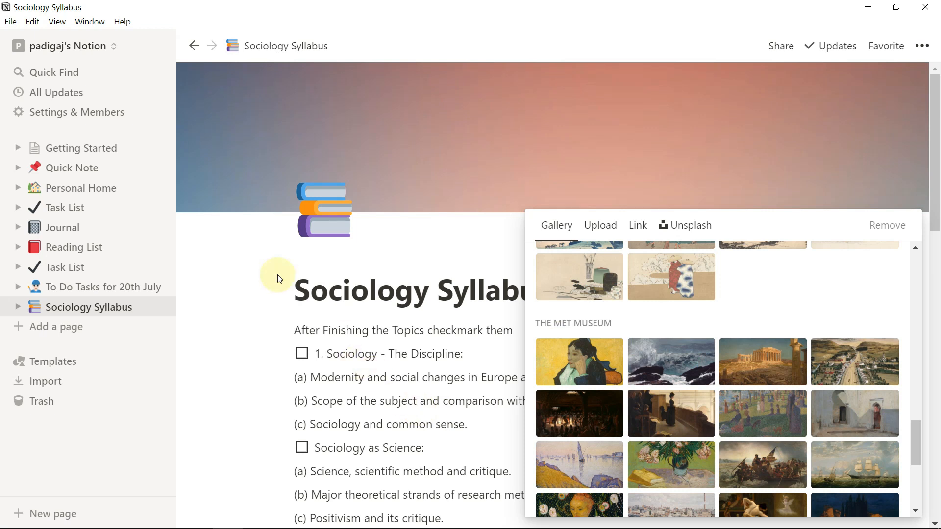
{"action": "left_click", "coordinate": [233, 246]}
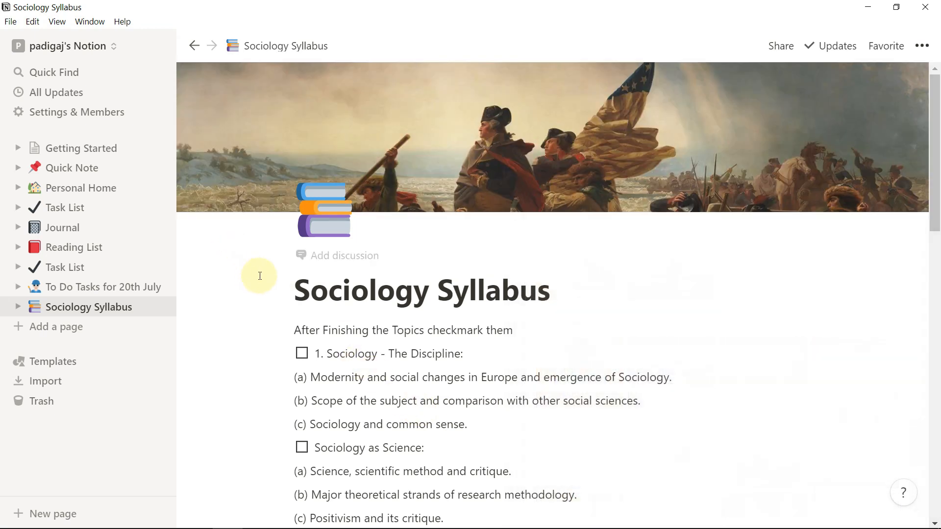
{"action": "scroll", "coordinate": [261, 285], "scroll_direction": "down", "scroll_amount": 12}
{"action": "scroll", "coordinate": [265, 287], "scroll_direction": "up", "scroll_amount": 12}
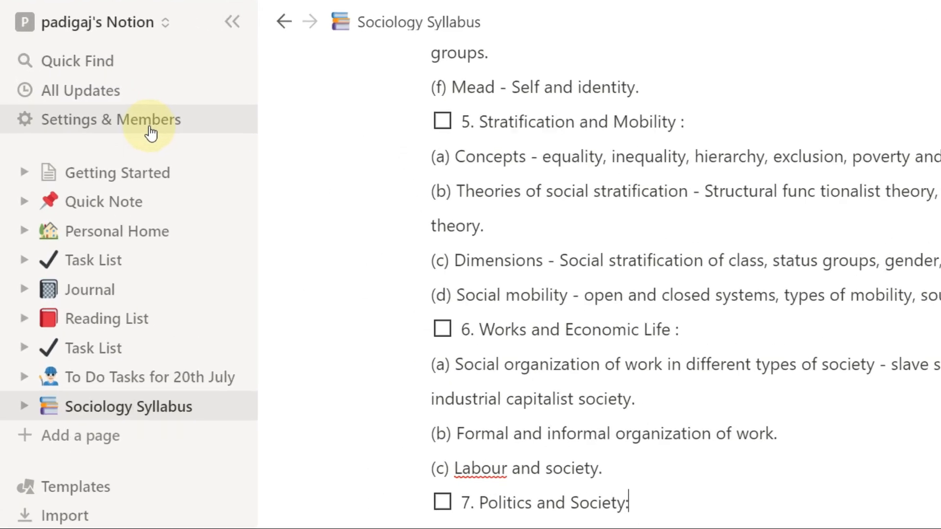
Step: Open the workspace's upgrade plans and compare the Personal plan's guest, file upload and feature limits with the paid plans
{"action": "left_click", "coordinate": [149, 128]}
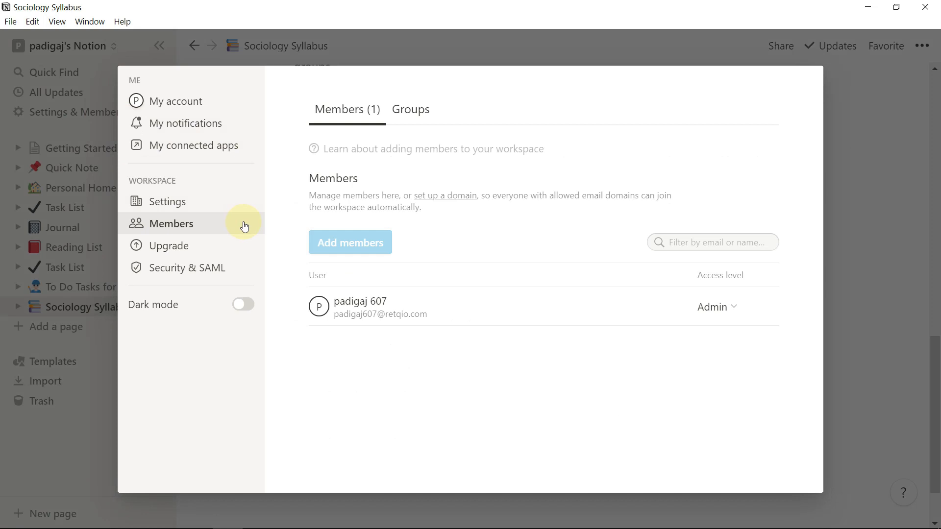
{"action": "left_click", "coordinate": [201, 248]}
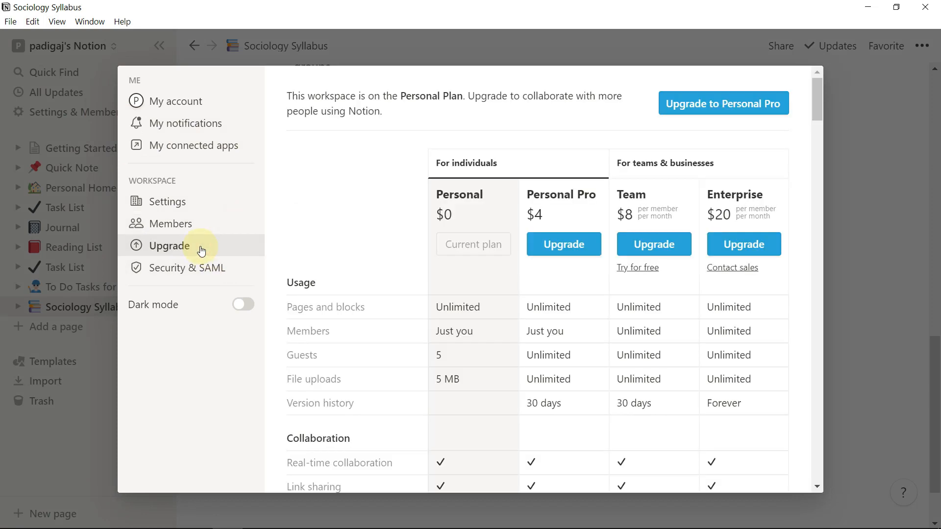
{"action": "scroll", "coordinate": [328, 293], "scroll_direction": "down", "scroll_amount": 2}
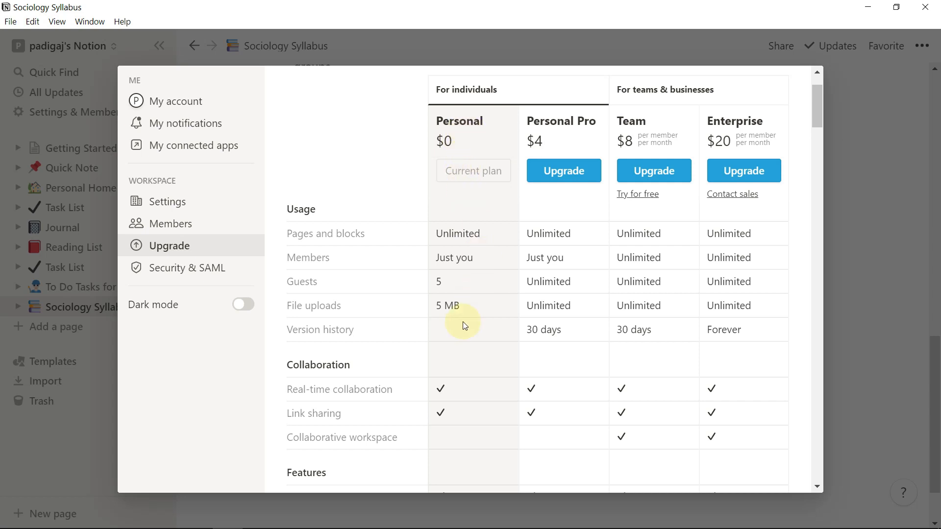
{"action": "mouse_move", "coordinate": [450, 317]}
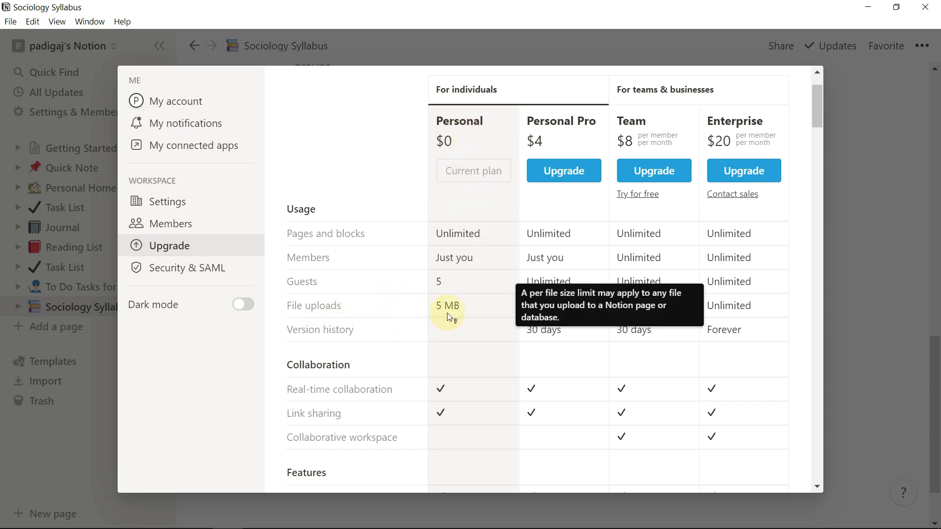
{"action": "scroll", "coordinate": [450, 317], "scroll_direction": "down", "scroll_amount": 15}
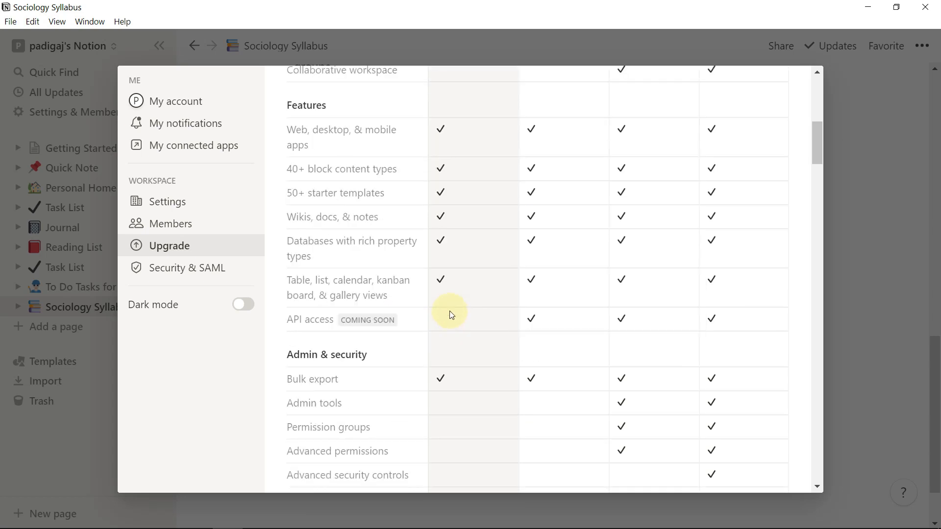
{"action": "scroll", "coordinate": [451, 314], "scroll_direction": "up", "scroll_amount": 15}
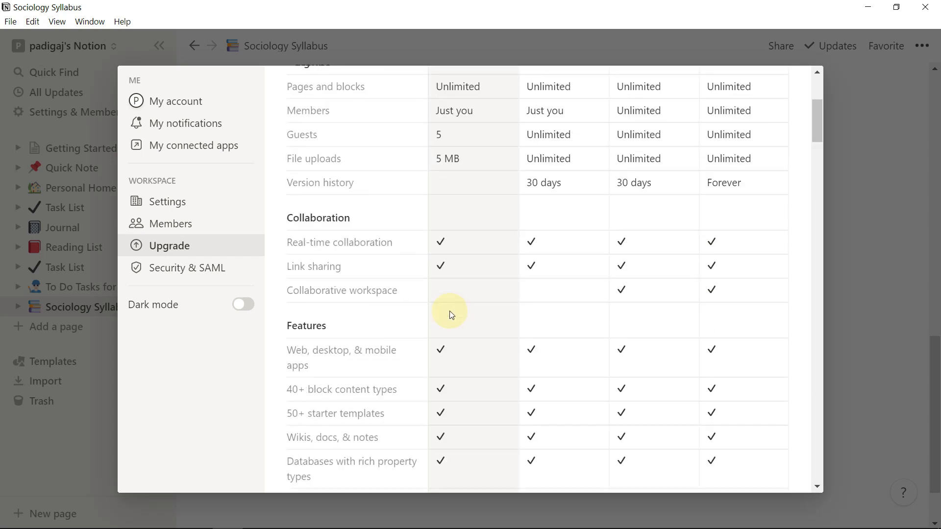
{"action": "scroll", "coordinate": [293, 373], "scroll_direction": "down", "scroll_amount": 1}
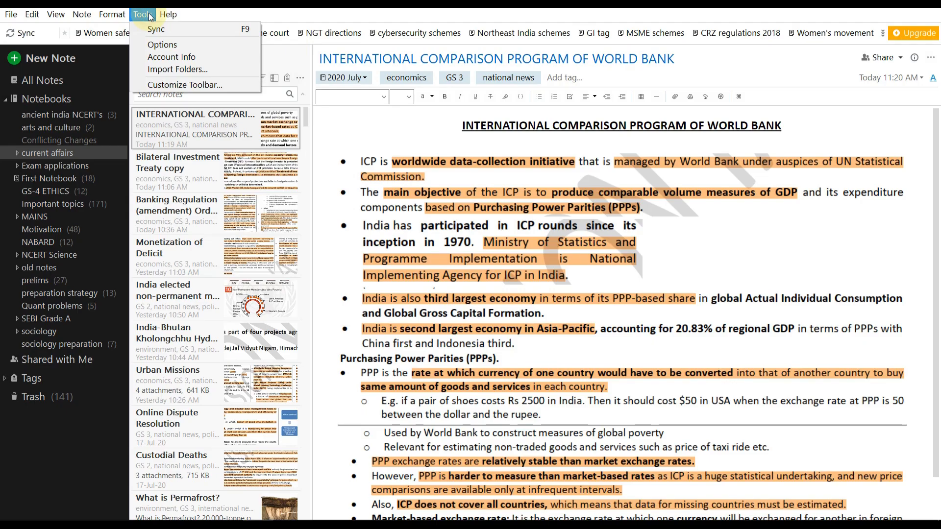
Step: Switch to Evernote to check the account's monthly upload allowance, and return to Notion to close its plan comparison
{"action": "left_click", "coordinate": [171, 56]}
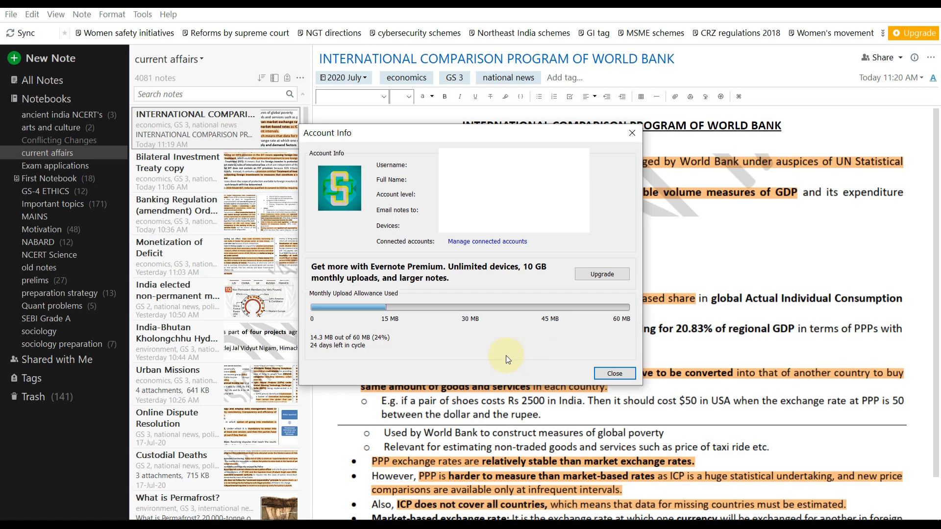
{"action": "left_click", "coordinate": [614, 374]}
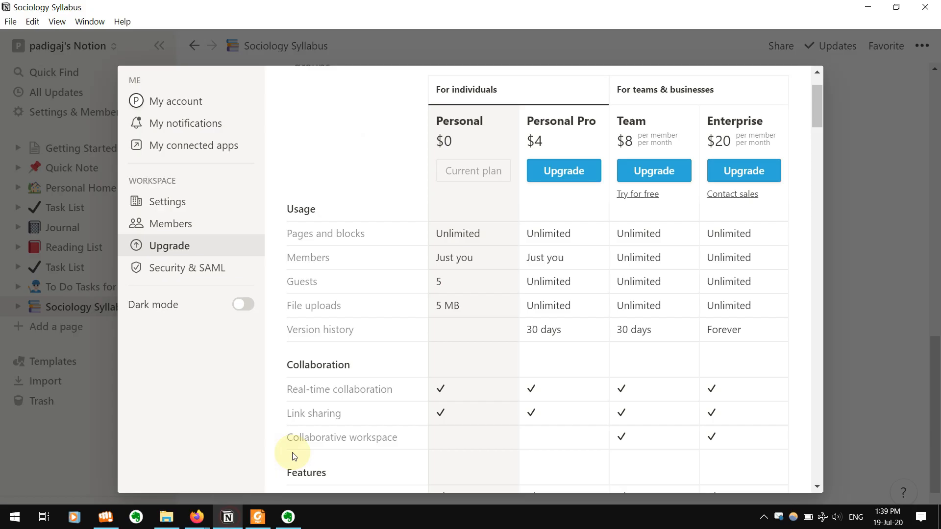
{"action": "scroll", "coordinate": [475, 336], "scroll_direction": "up", "scroll_amount": 3}
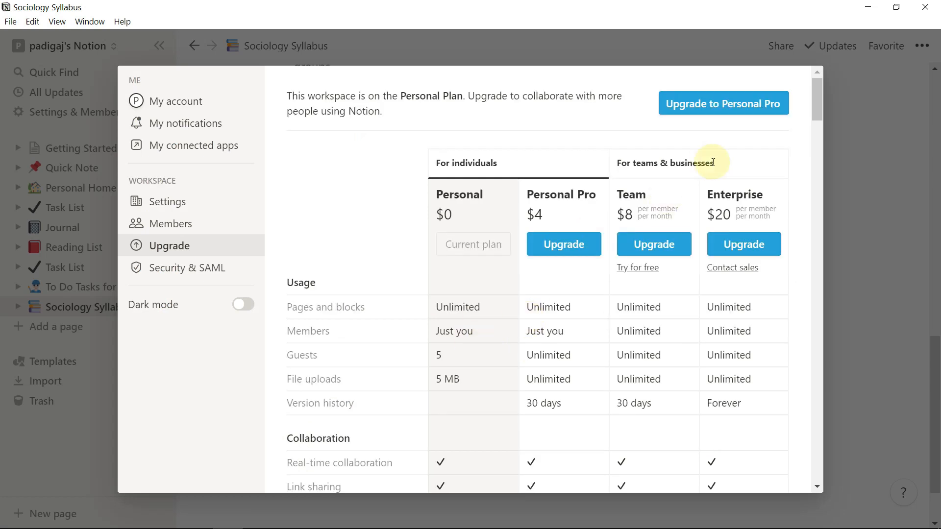
{"action": "left_click", "coordinate": [843, 143]}
Step: Reopen the workspace settings and examine the usage, collaboration, feature and admin differences between the upgrade plans
{"action": "scroll", "coordinate": [321, 317], "scroll_direction": "up", "scroll_amount": 3}
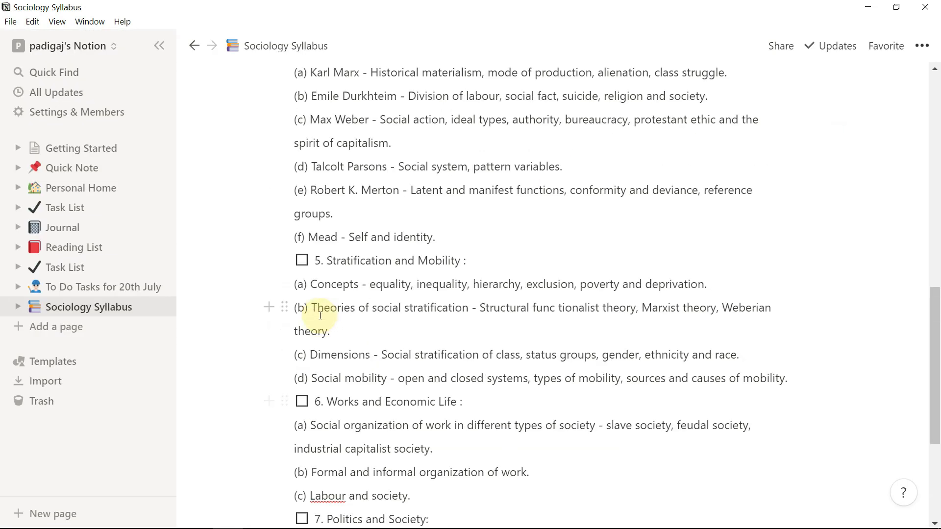
{"action": "scroll", "coordinate": [320, 315], "scroll_direction": "up", "scroll_amount": 10}
{"action": "left_click", "coordinate": [106, 110]}
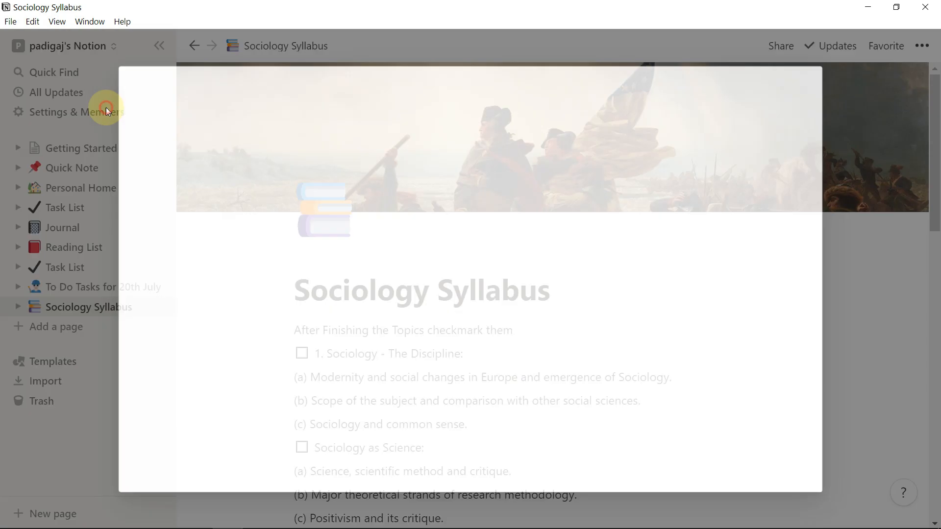
{"action": "left_click", "coordinate": [203, 267]}
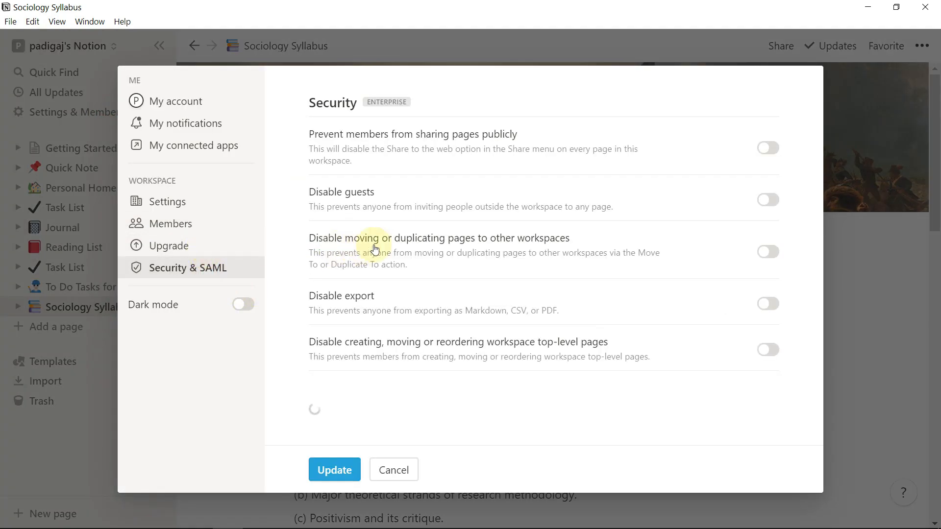
{"action": "left_click", "coordinate": [419, 196]}
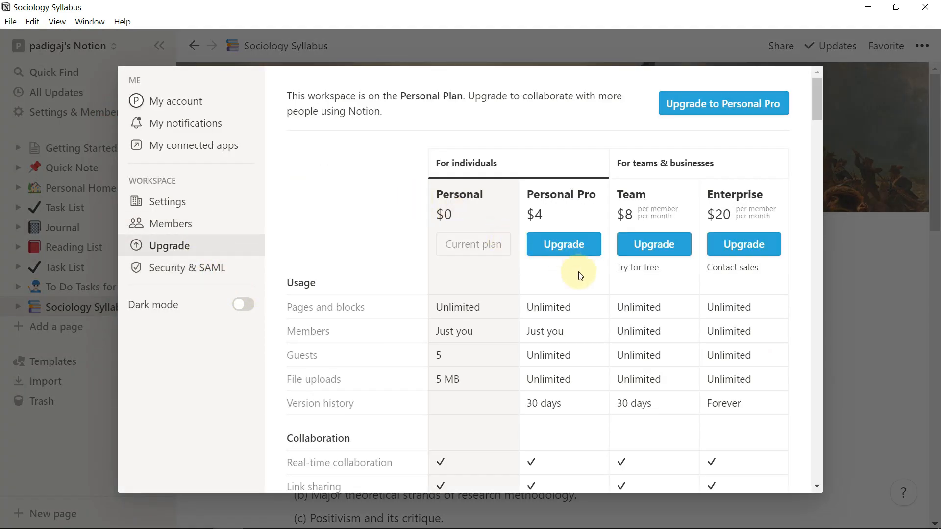
{"action": "scroll", "coordinate": [580, 284], "scroll_direction": "down", "scroll_amount": 3}
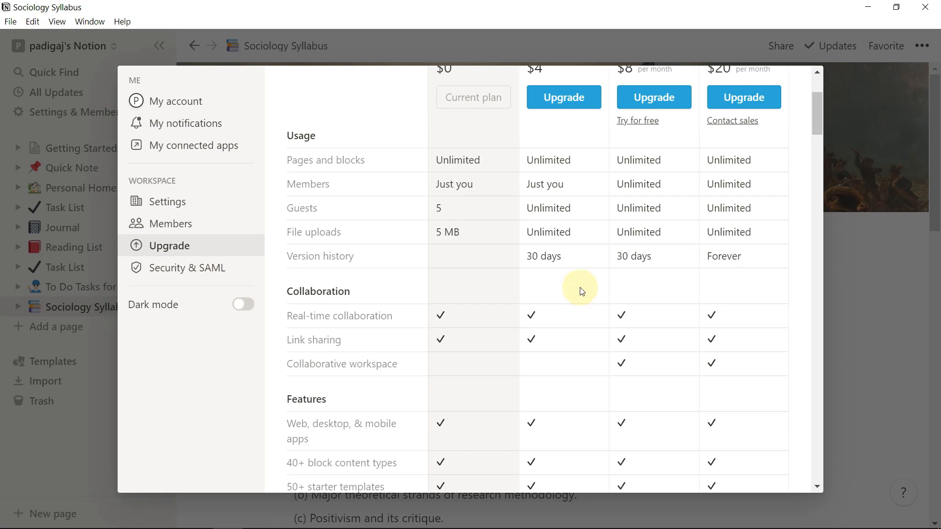
{"action": "scroll", "coordinate": [582, 292], "scroll_direction": "up", "scroll_amount": 3}
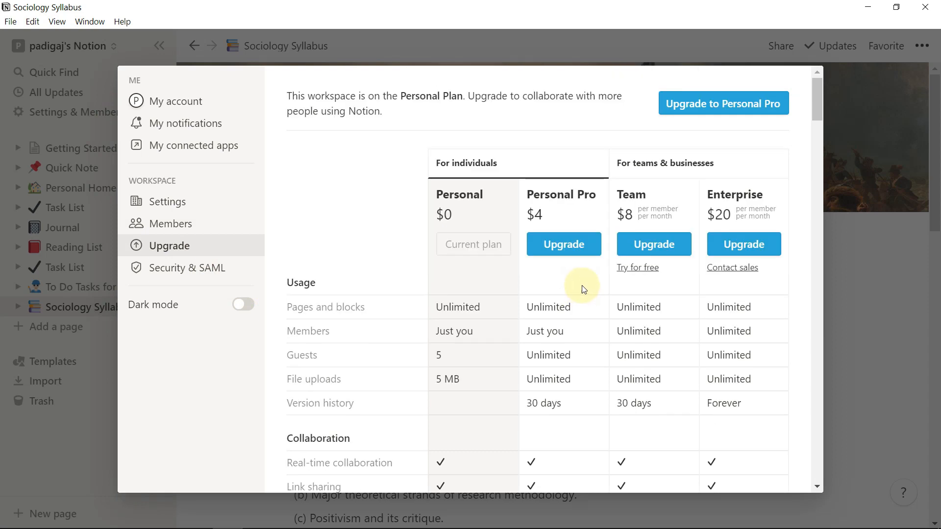
{"action": "scroll", "coordinate": [584, 285], "scroll_direction": "down", "scroll_amount": 10}
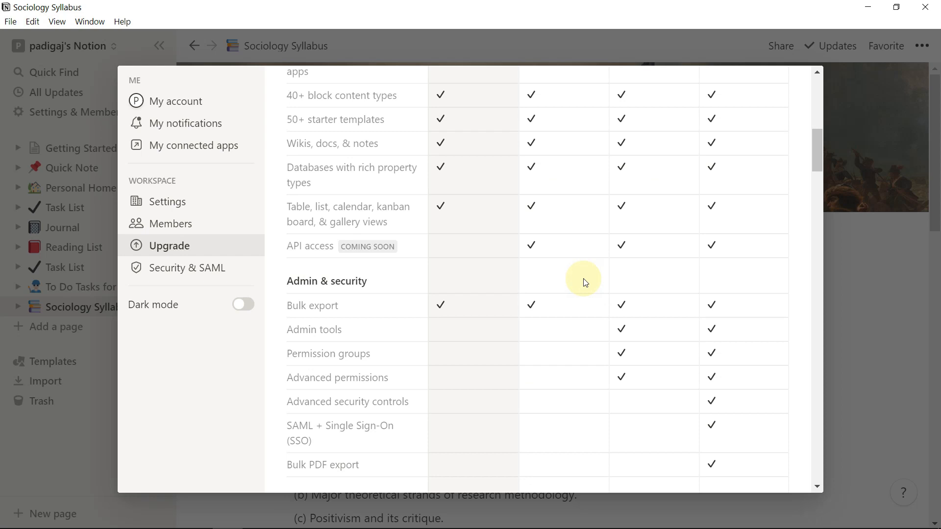
{"action": "scroll", "coordinate": [586, 283], "scroll_direction": "up", "scroll_amount": 5}
{"action": "scroll", "coordinate": [585, 281], "scroll_direction": "down", "scroll_amount": 3}
{"action": "scroll", "coordinate": [588, 274], "scroll_direction": "up", "scroll_amount": 6}
{"action": "scroll", "coordinate": [804, 237], "scroll_direction": "up", "scroll_amount": 3}
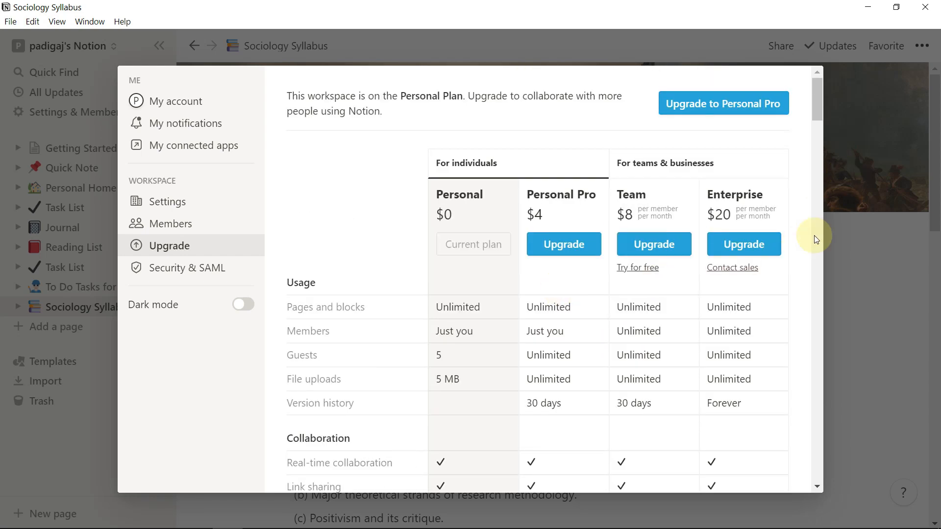